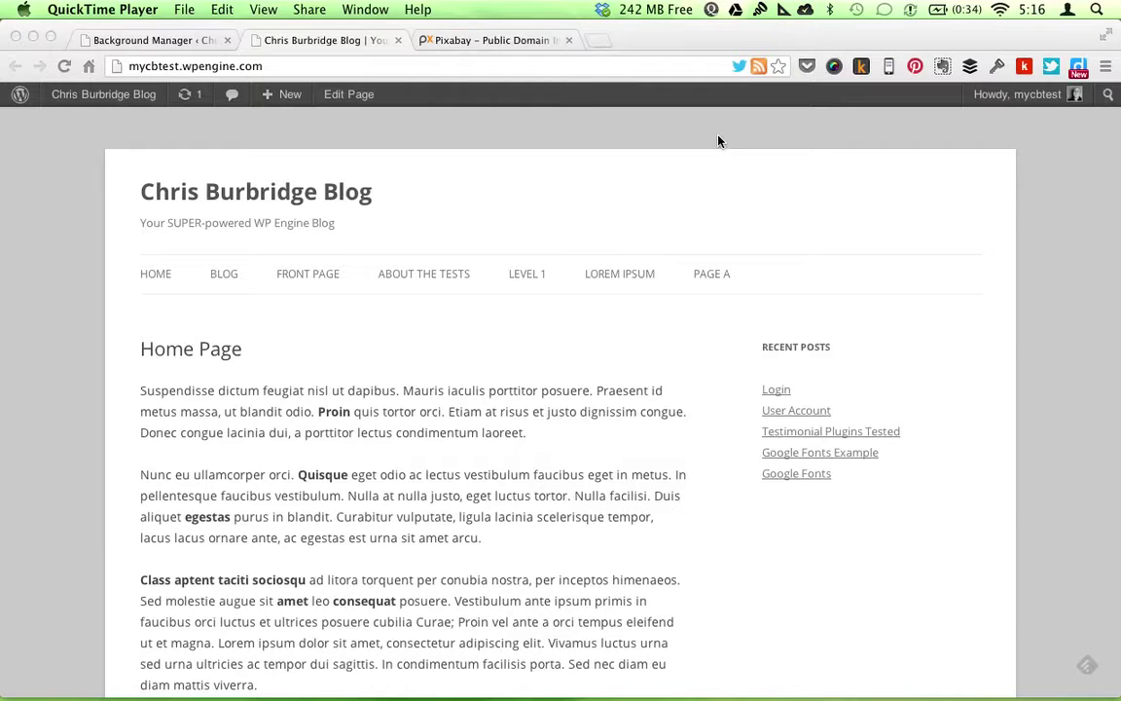
Start a new background image set titled "My Image Set" and open its dialog for adding images.
click(718, 141)
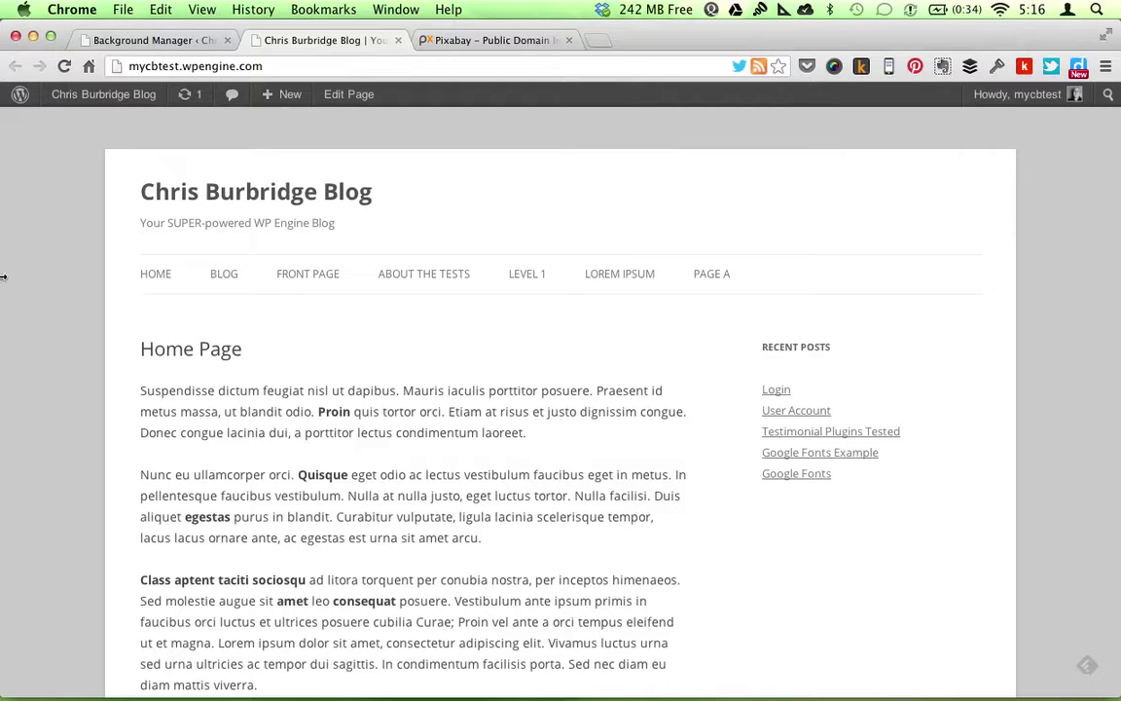
click(161, 41)
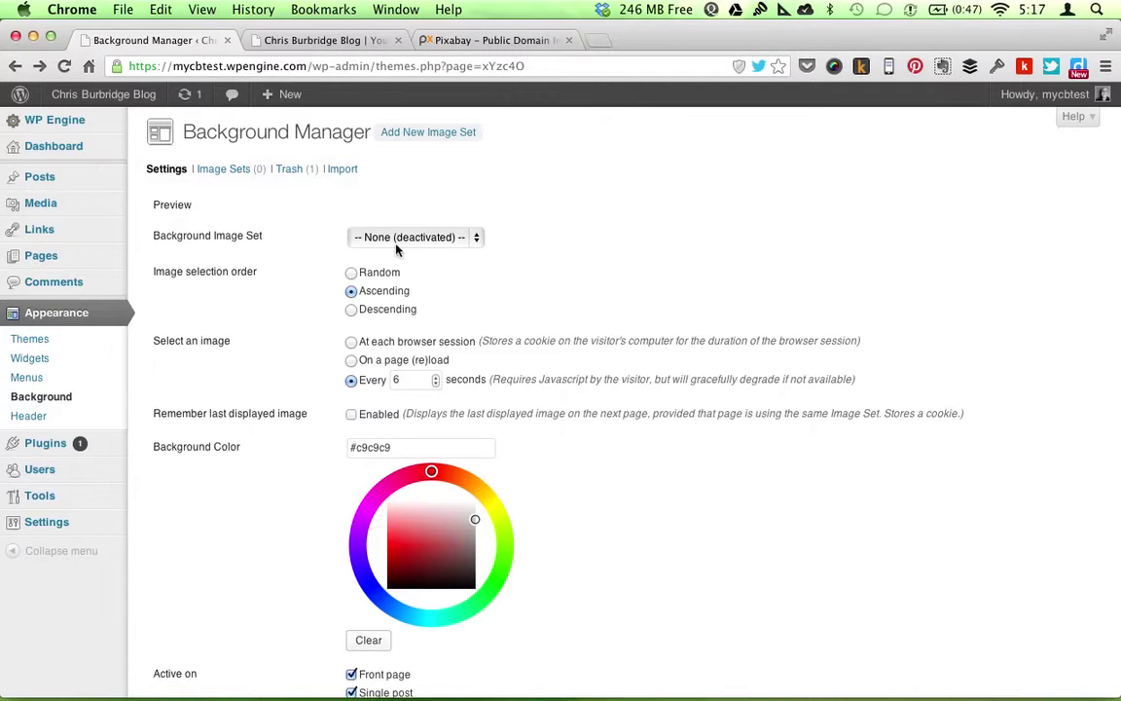
click(444, 134)
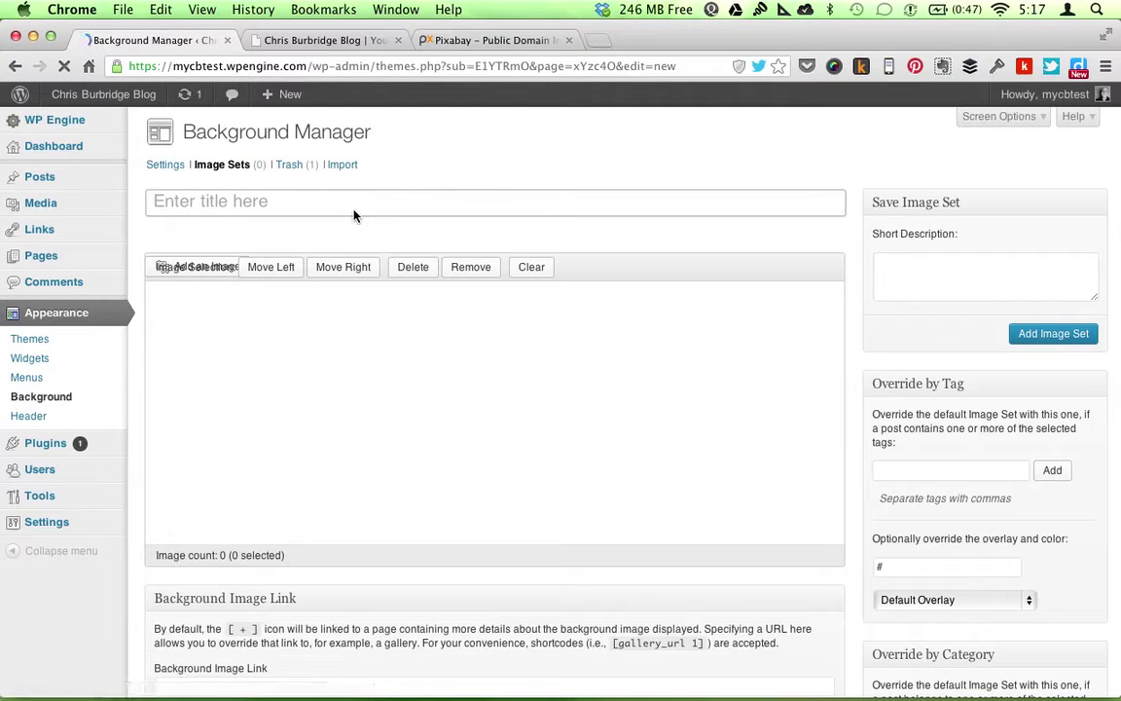
text(My Image S)
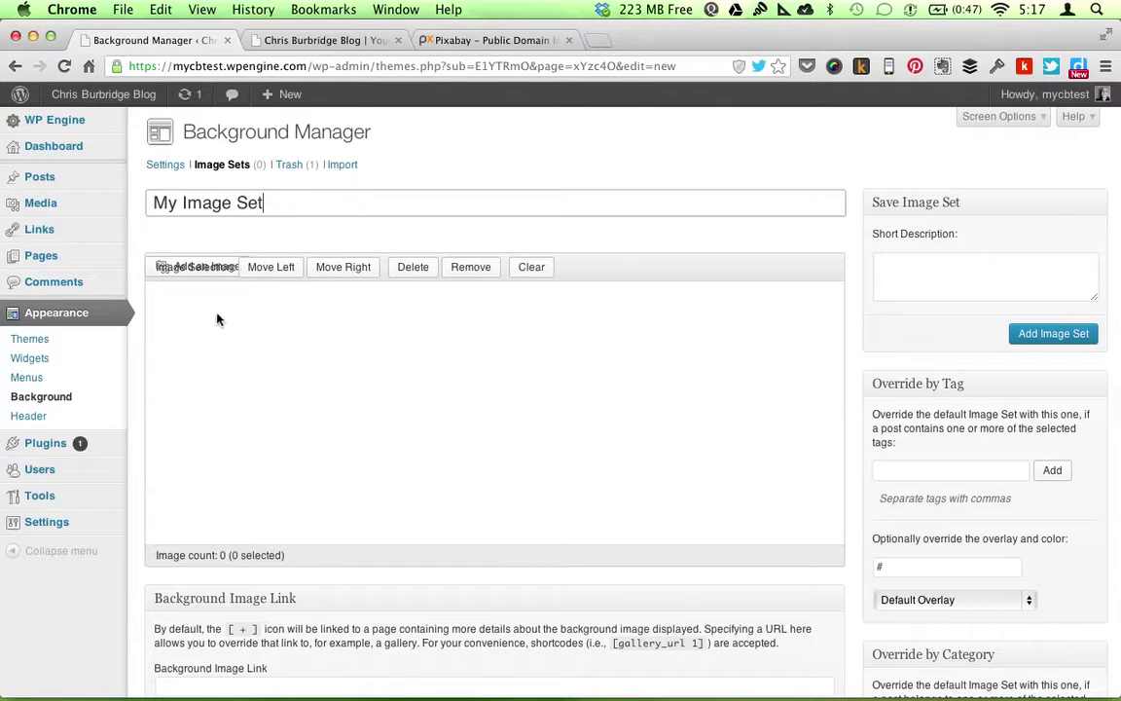
text(et)
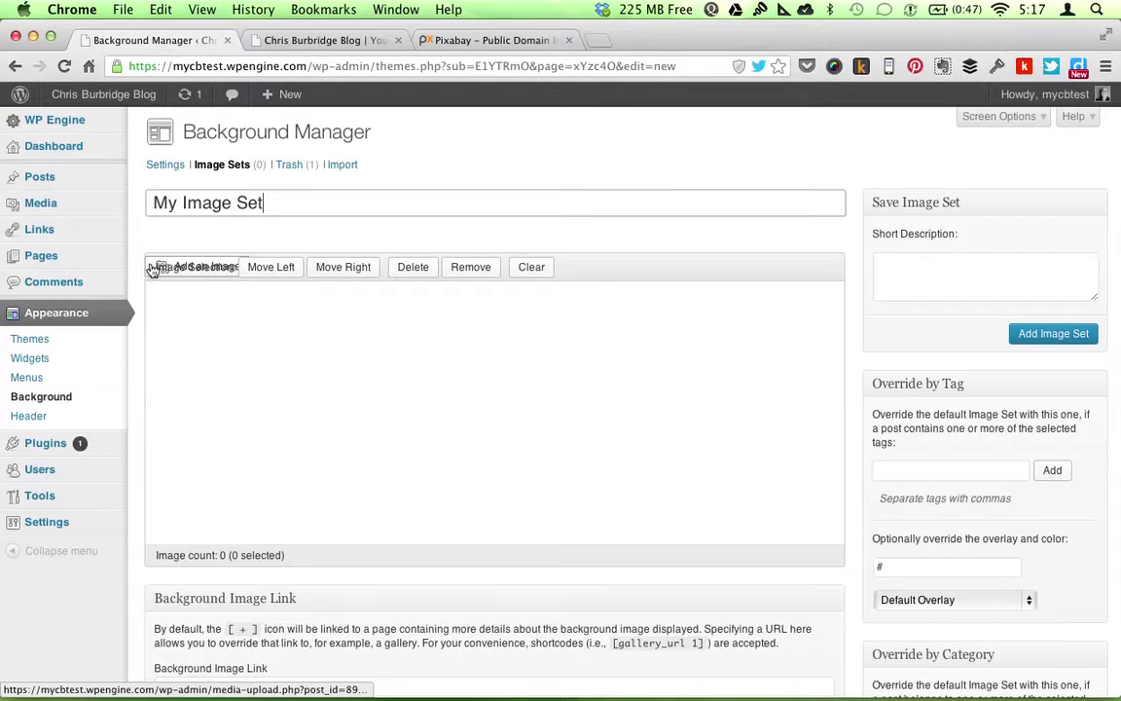
click(153, 269)
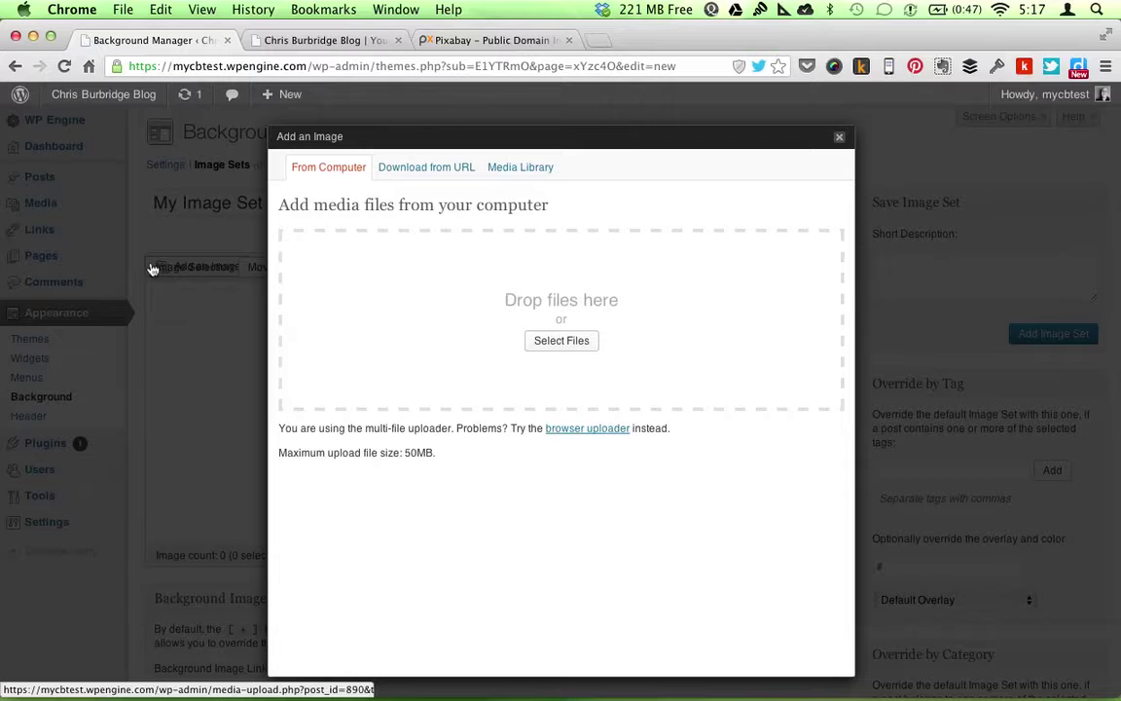
Switch to the Pixabay site and search its images for "flower".
click(474, 41)
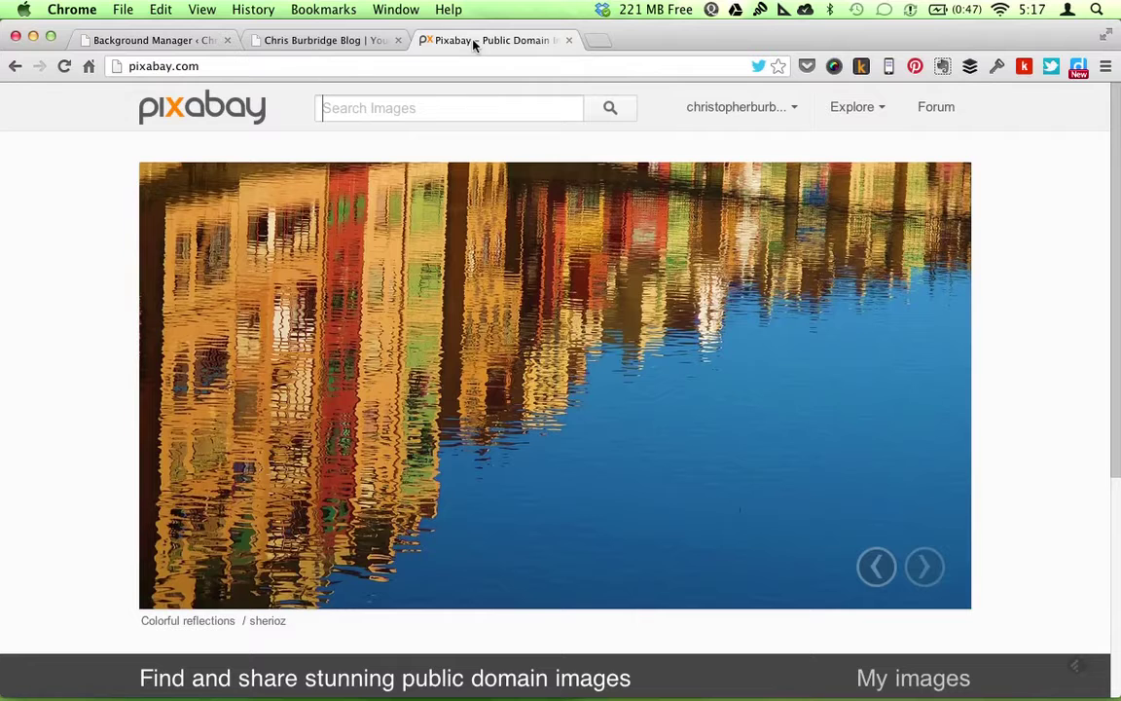
click(231, 66)
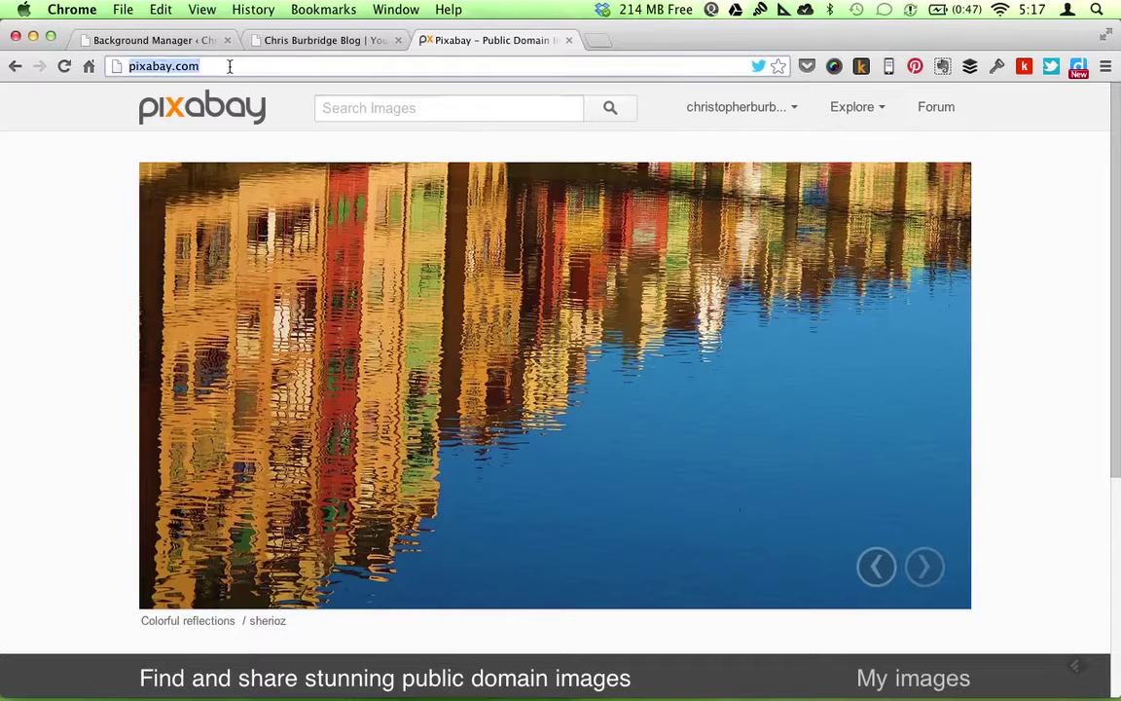
click(280, 65)
click(82, 175)
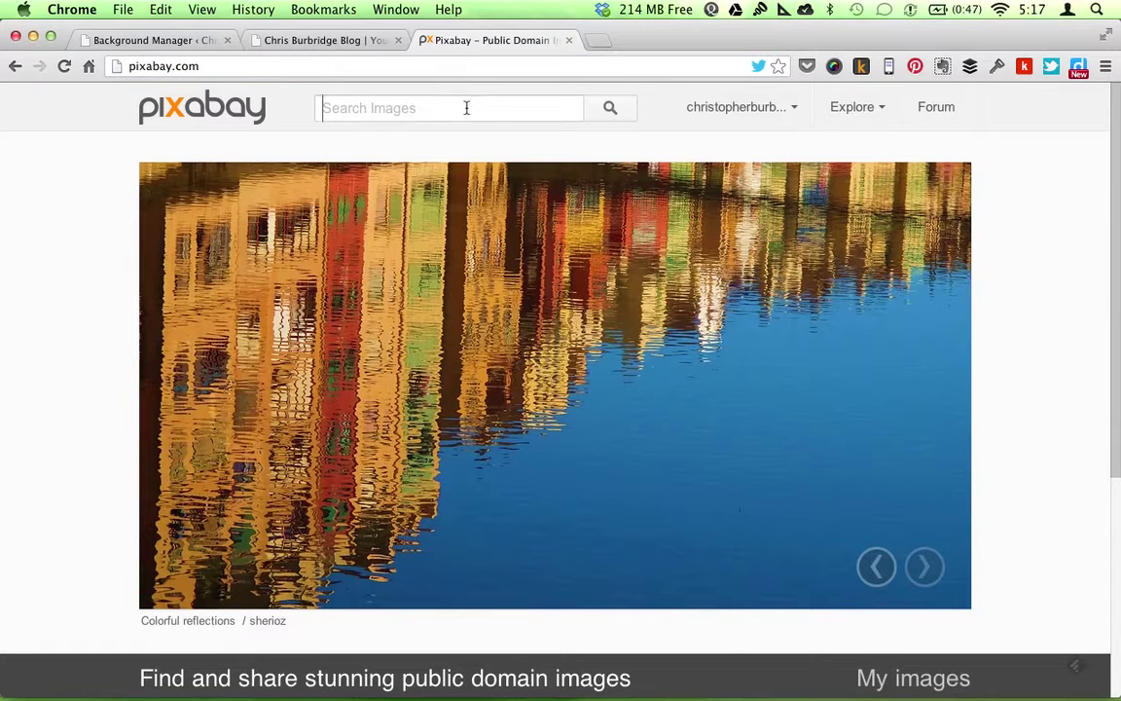
text(flo)
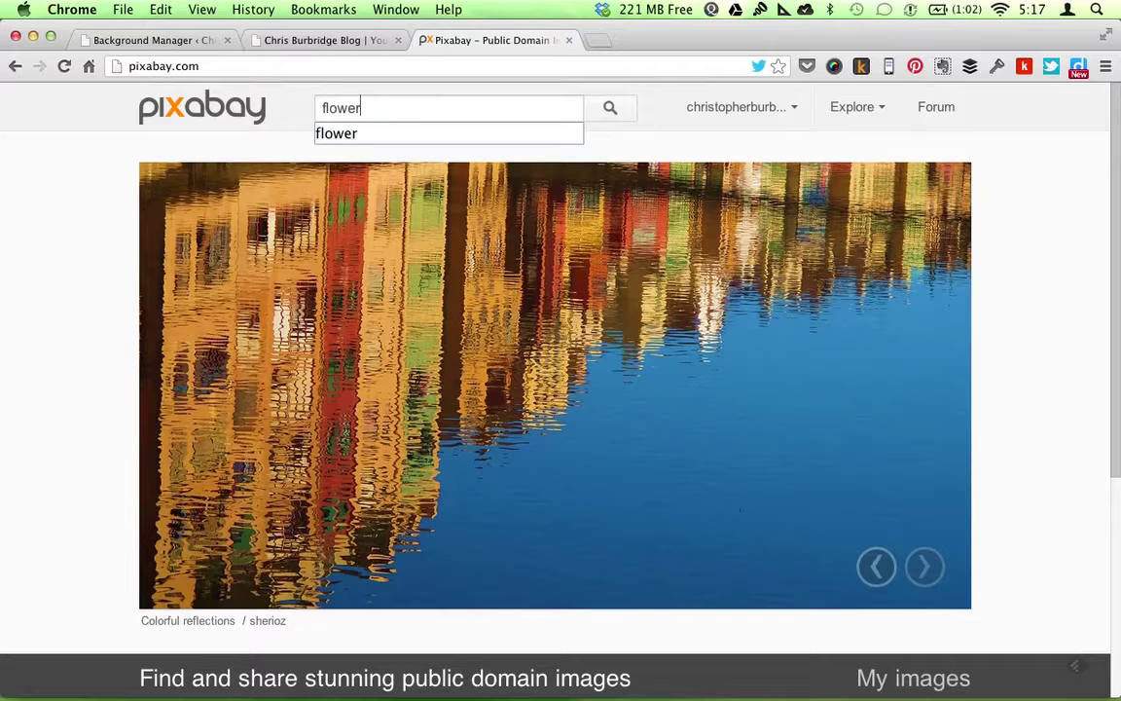
text(wer)
key(Return)
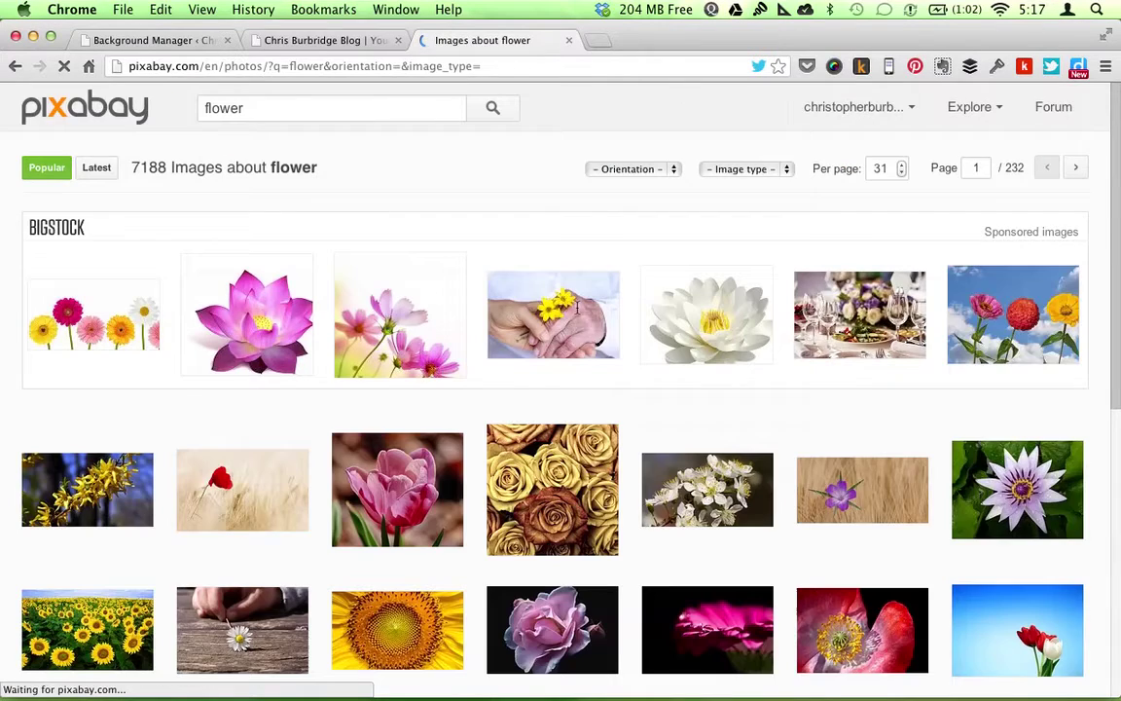
Download the sunflower field photo at 1920 x 1188 and save it as sunflower-11574_1920.jpg.
scroll(581, 323, down, 5)
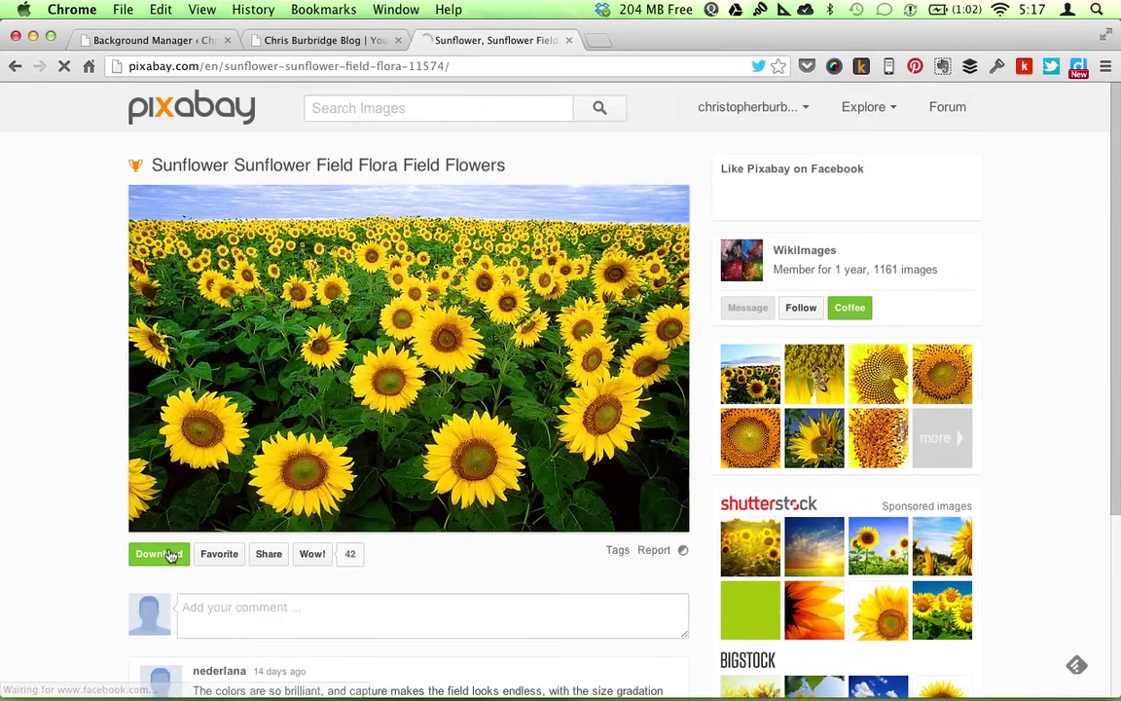
click(168, 553)
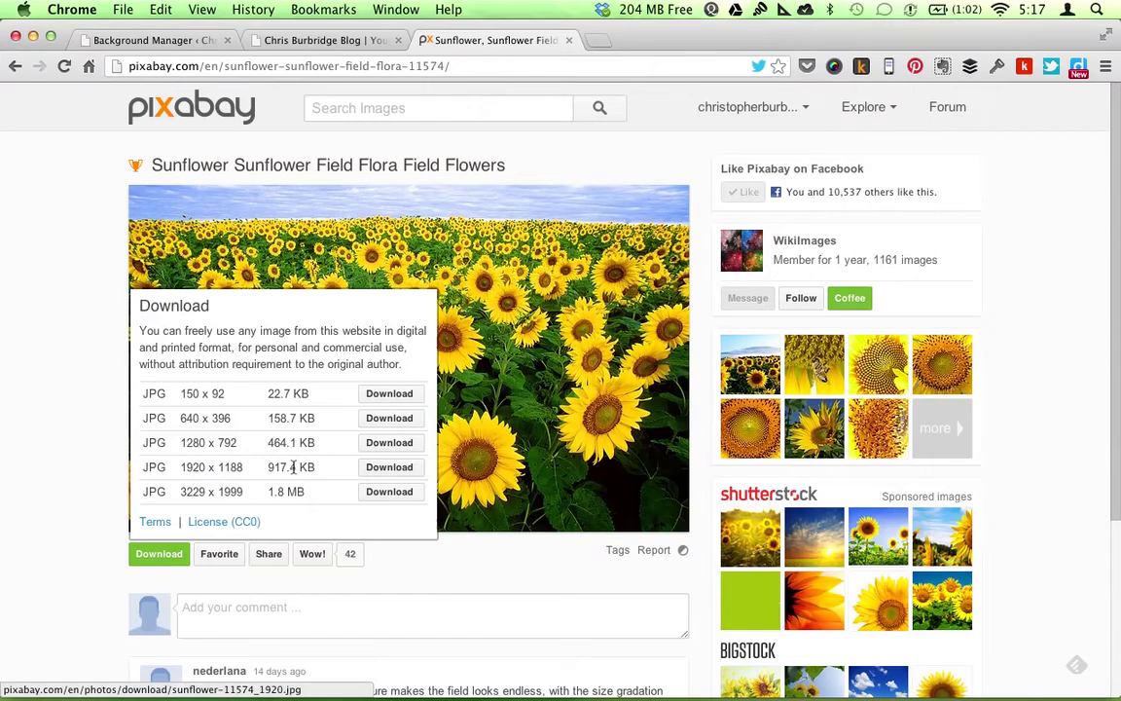
click(389, 466)
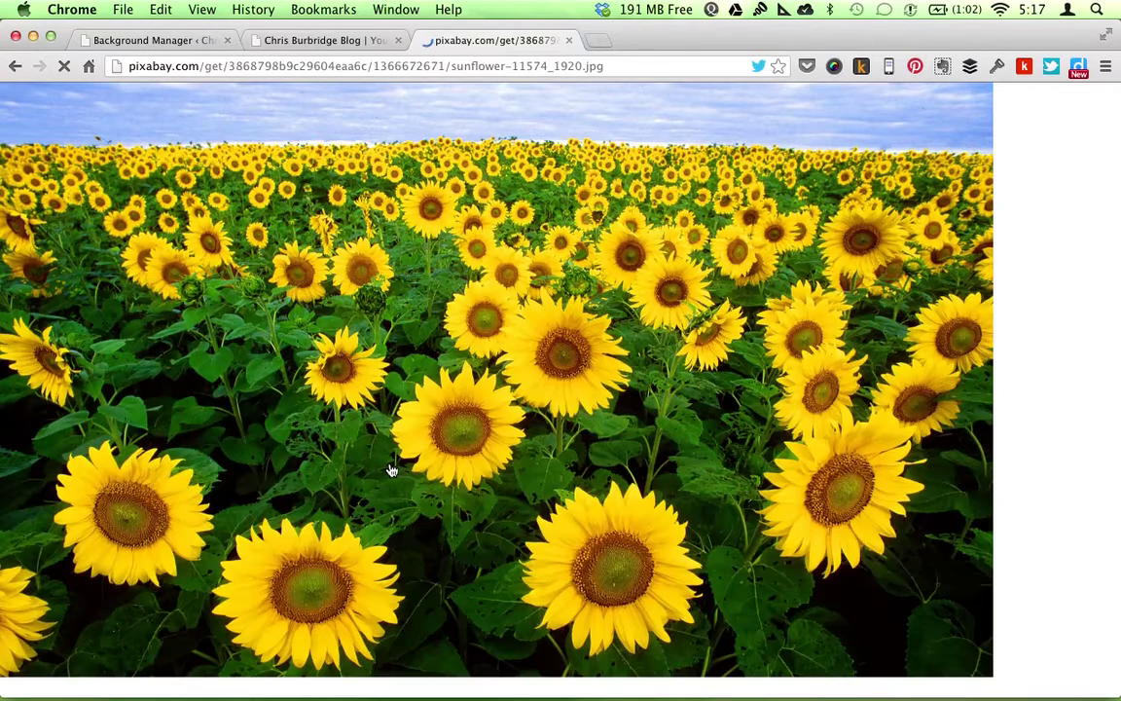
key(super+s)
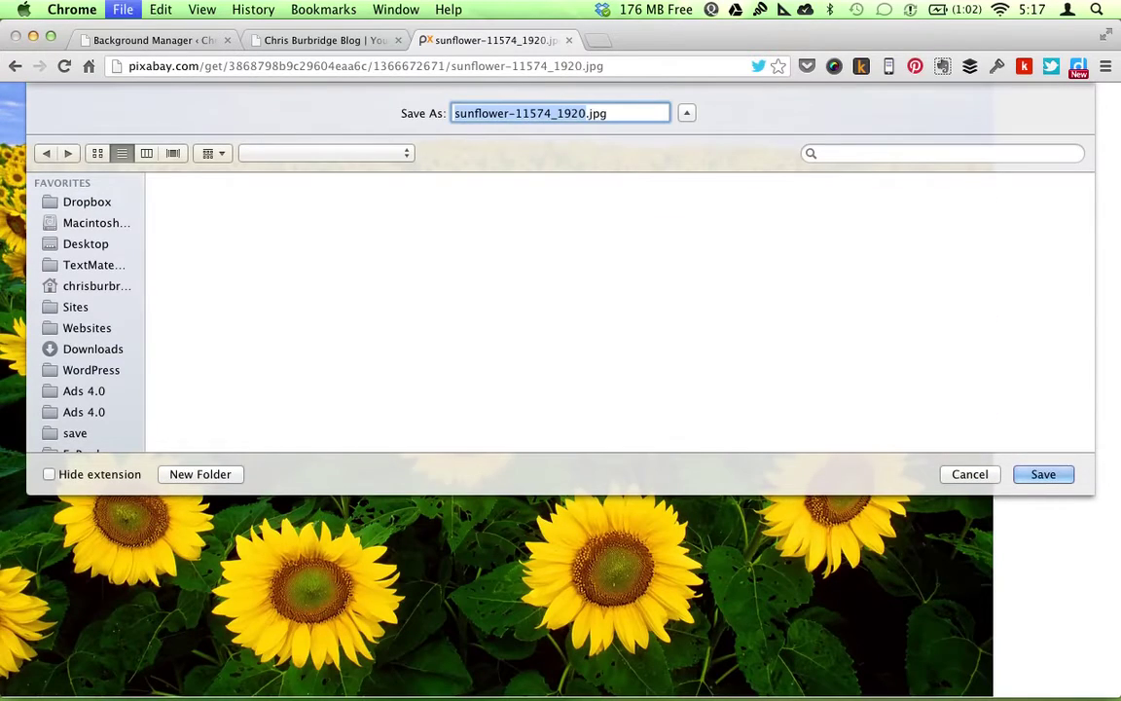
key(Return)
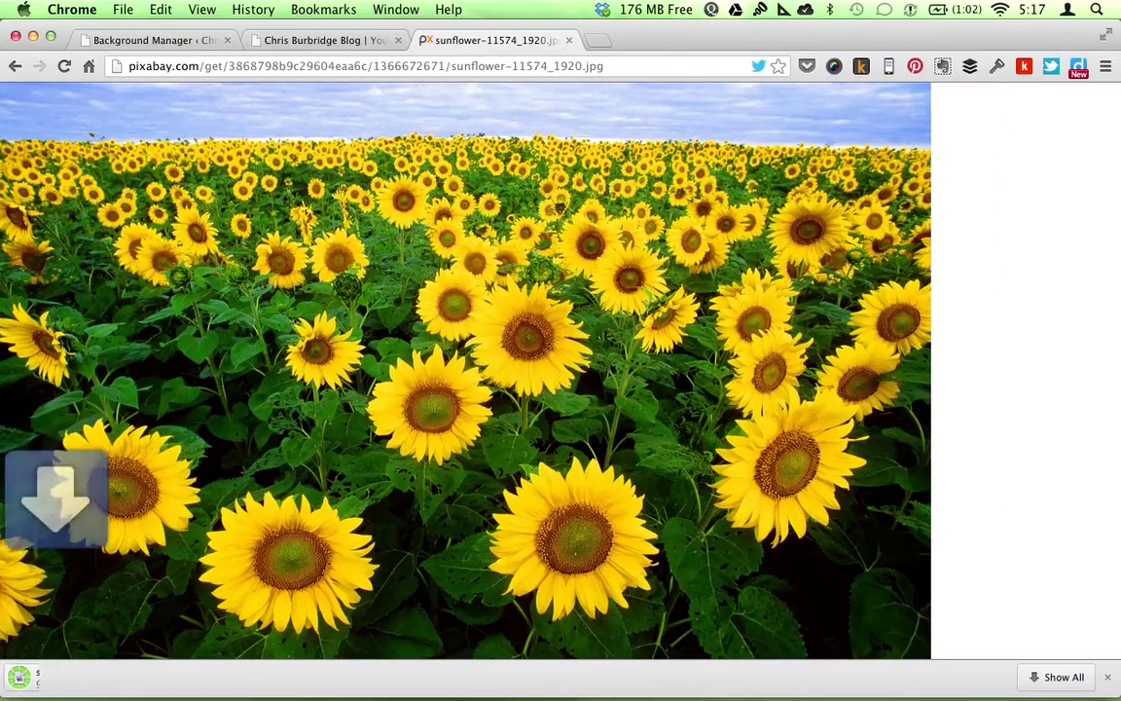
Return to the flower results and save the sunflower close-up in its 1920-pixel version as sunflower-94187_1920.jpg.
key(super+Left)
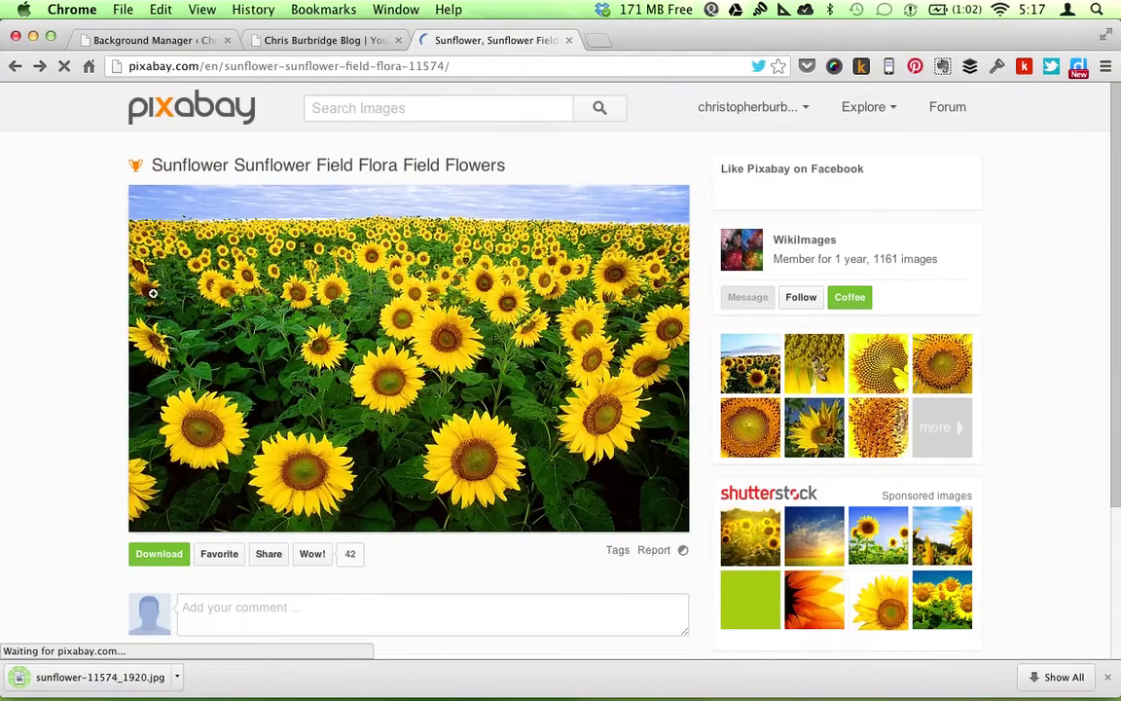
click(17, 66)
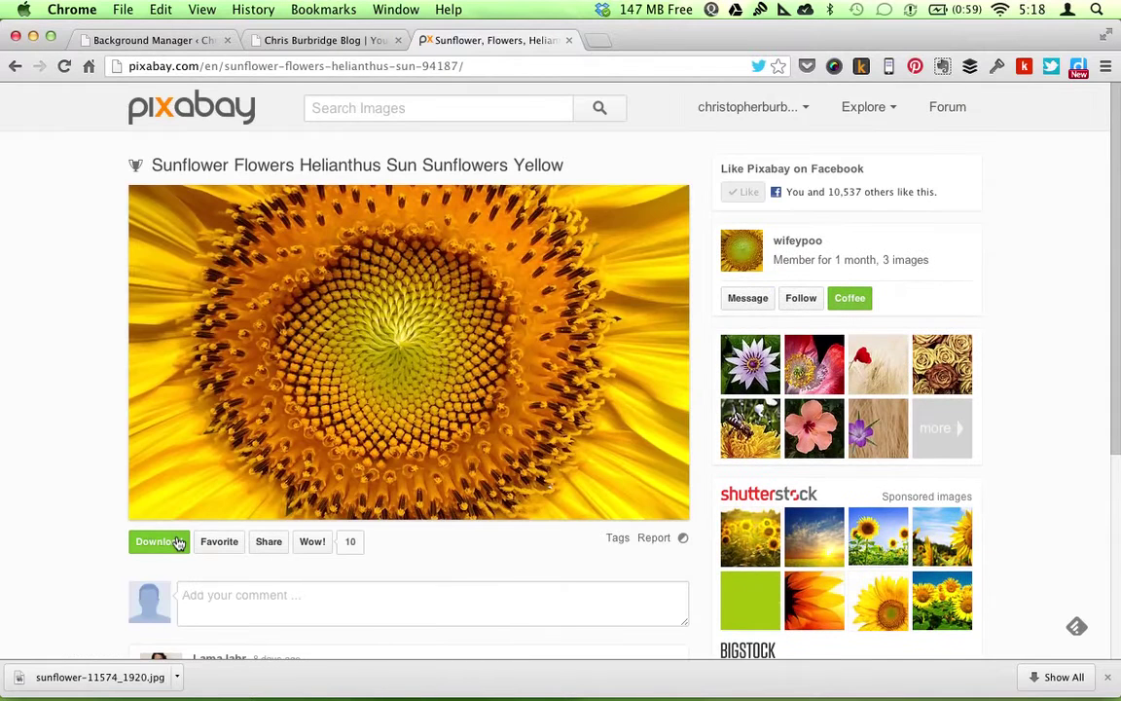
click(160, 541)
click(377, 455)
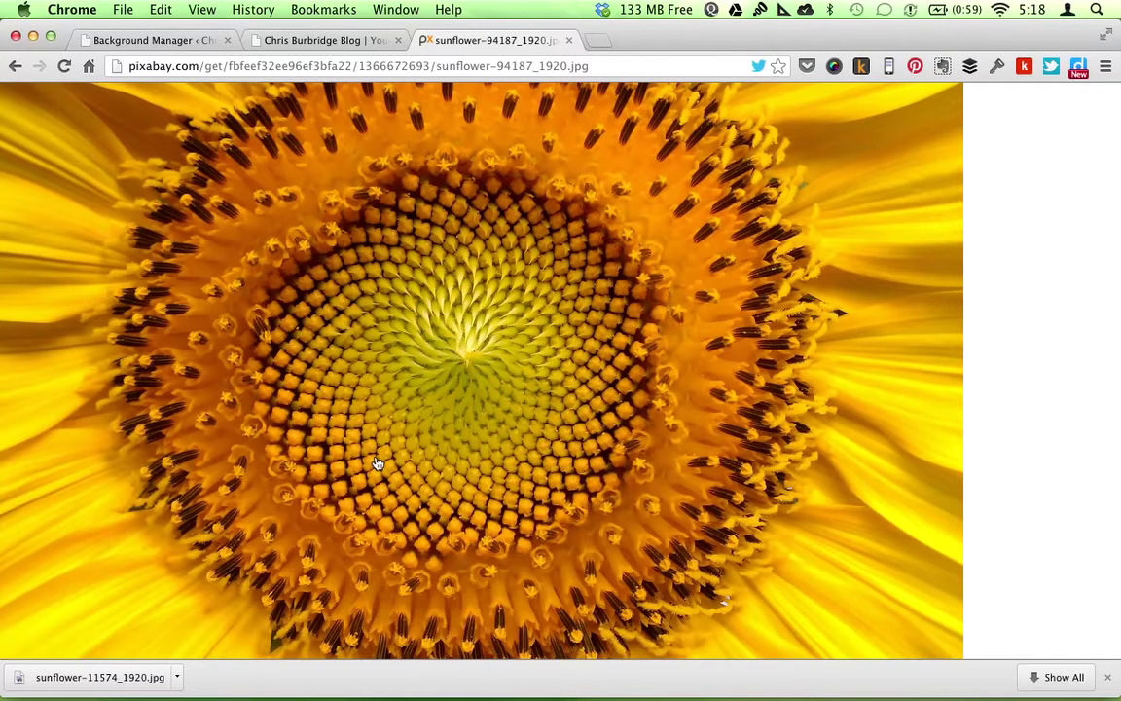
key(super+s)
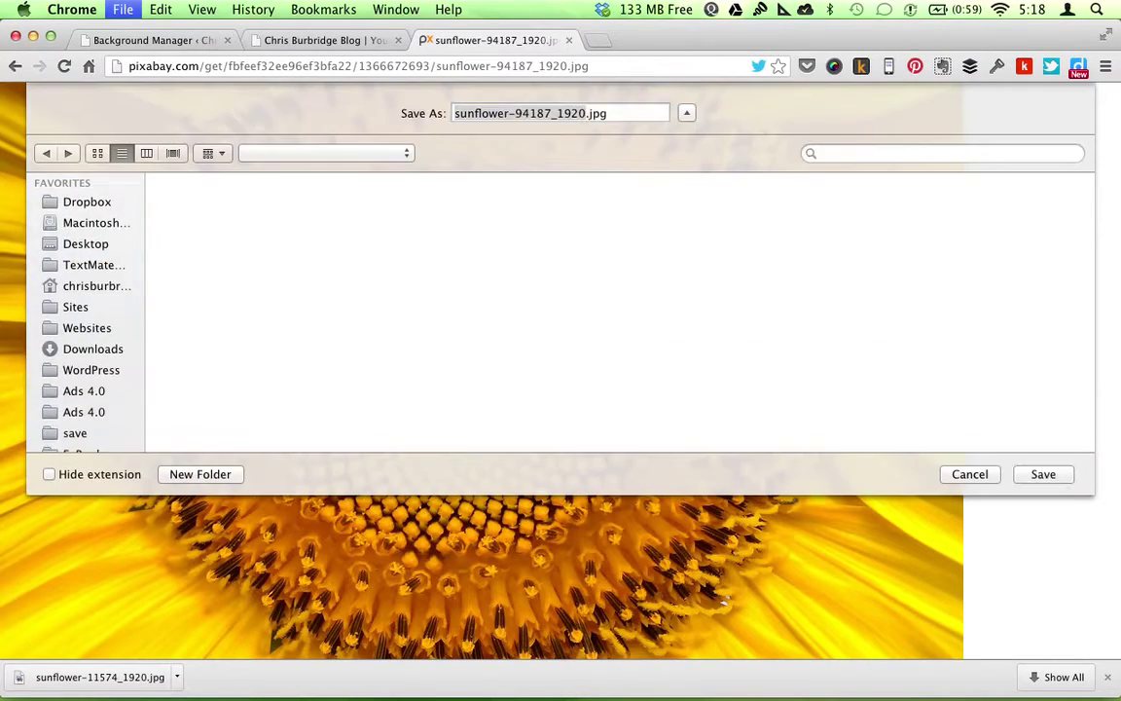
key(Return)
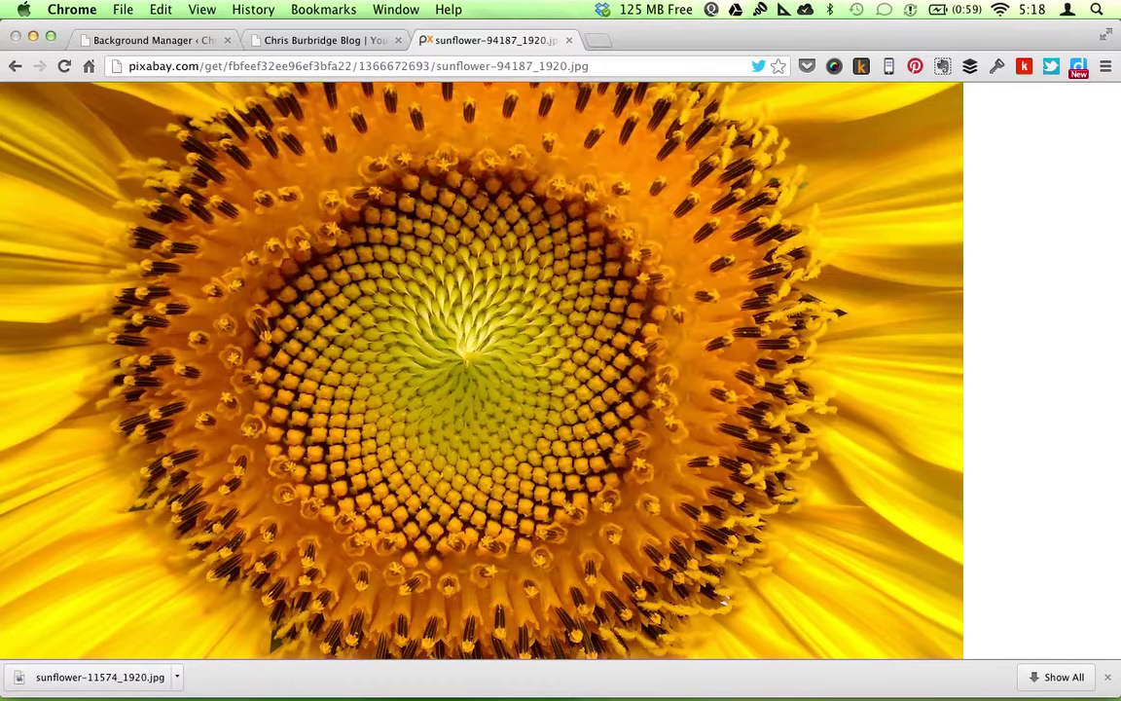
Return to the flower results and save the red poppy macro photo at 1920 x 1251 as poppy-100251_1920.jpg.
key(super+Left)
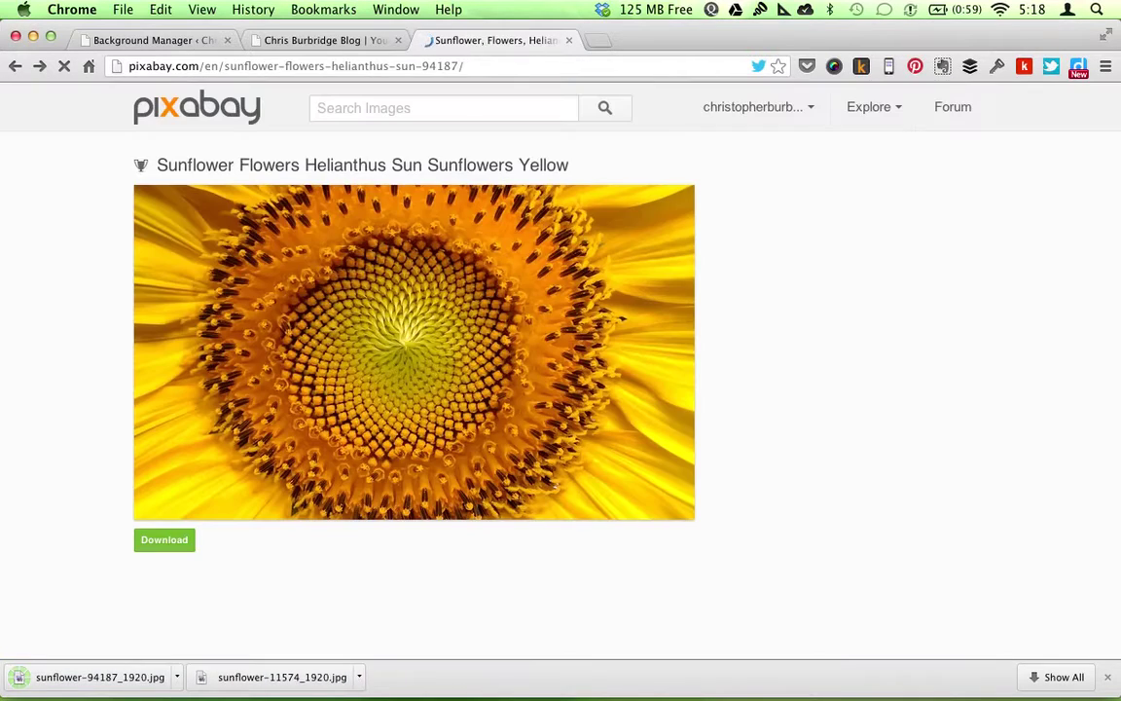
key(super+Left)
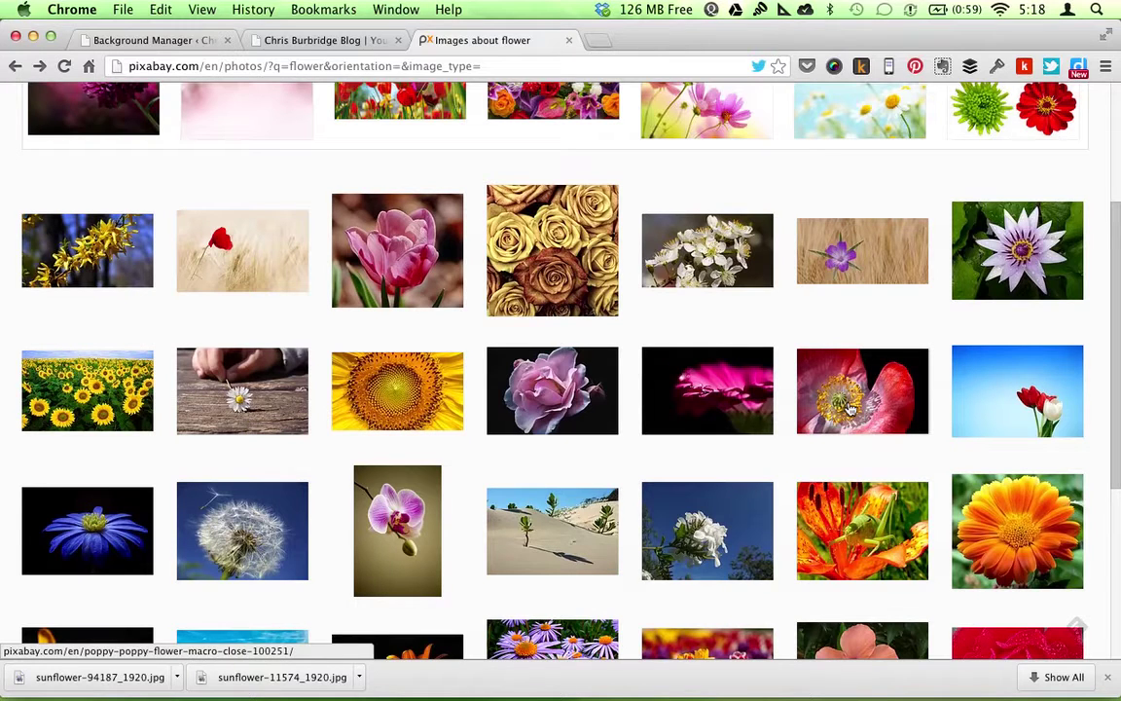
click(845, 413)
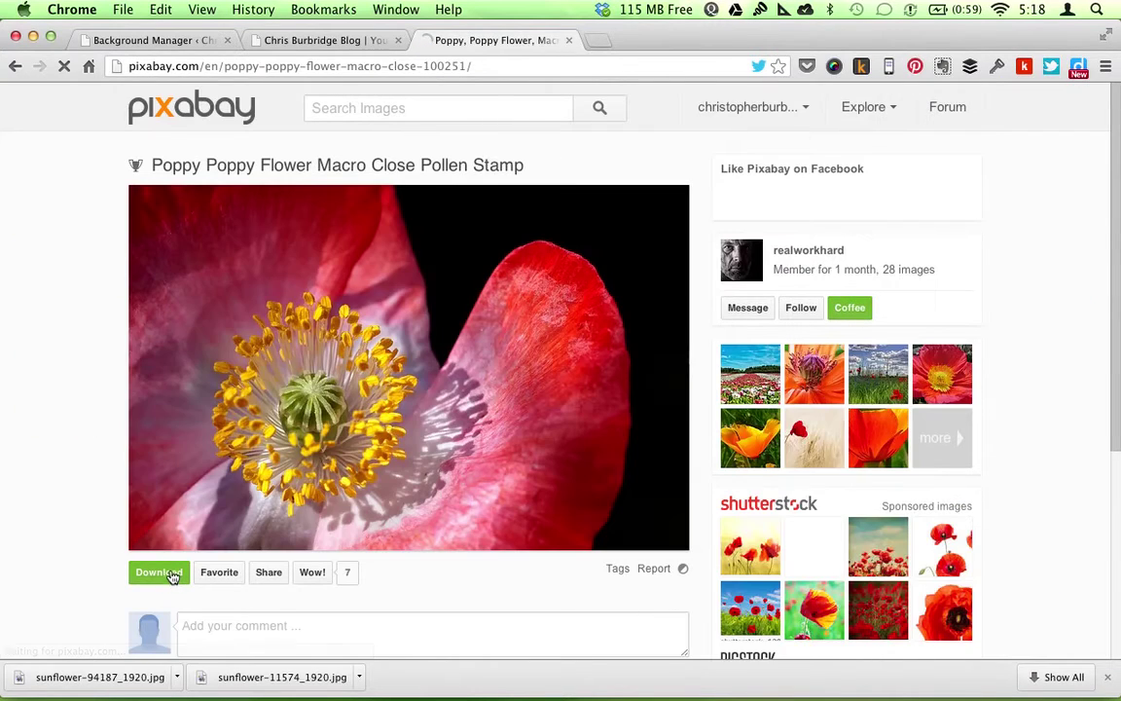
click(159, 573)
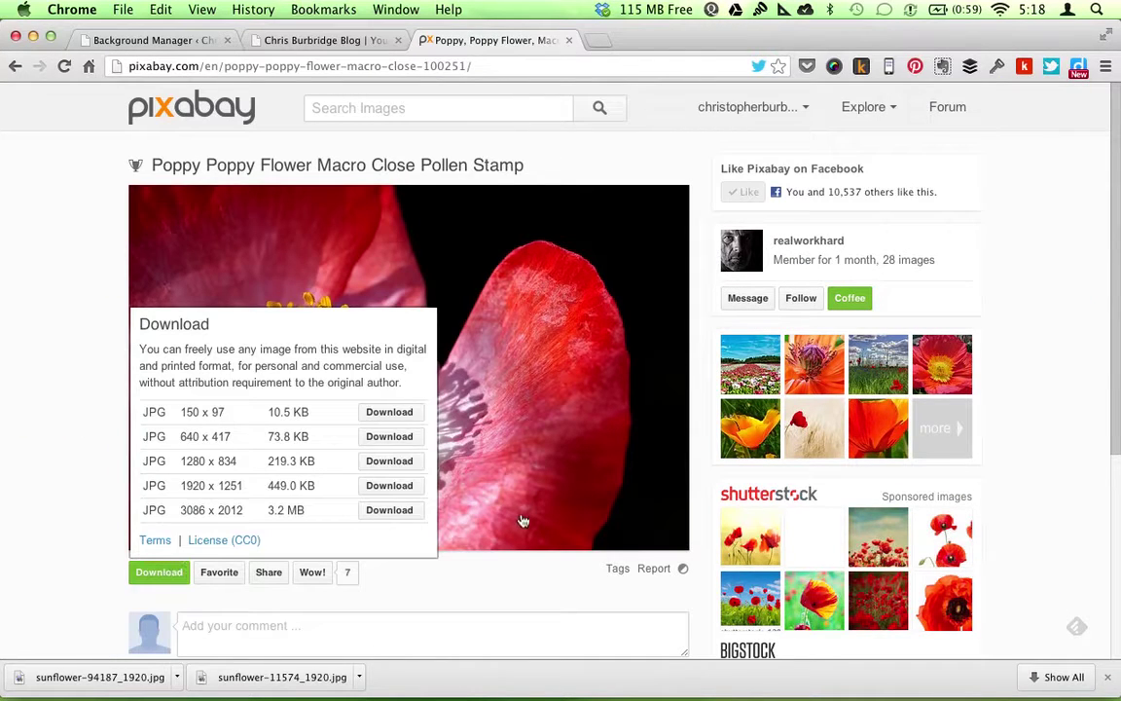
click(412, 490)
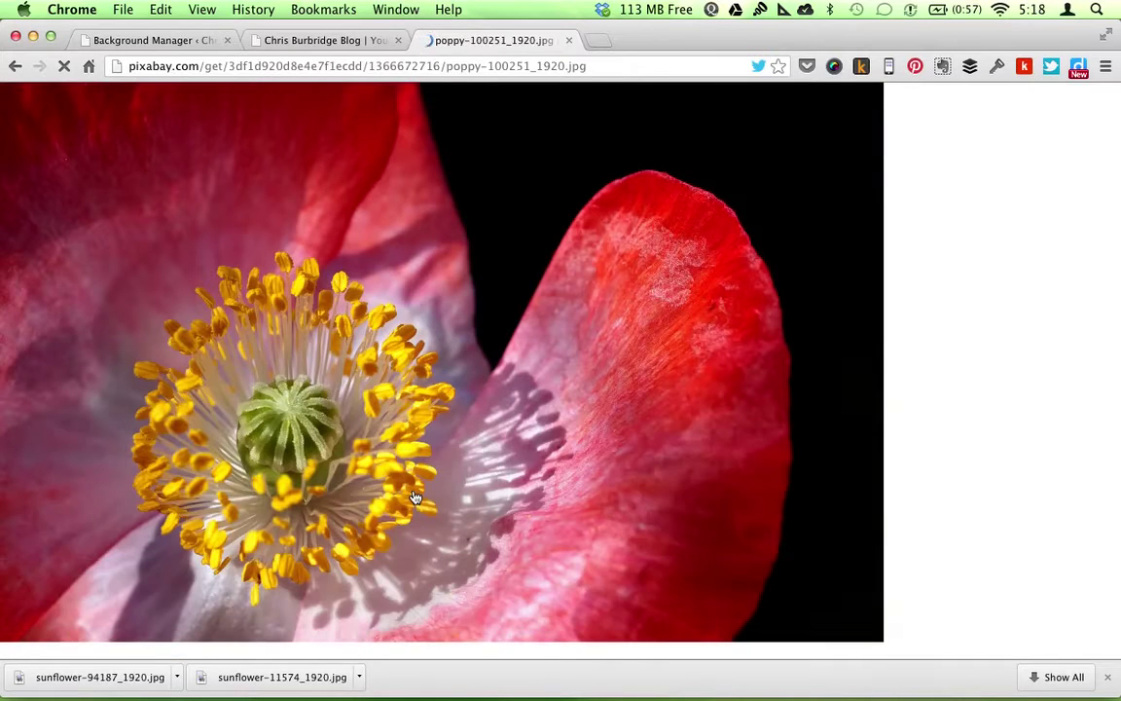
key(super+s)
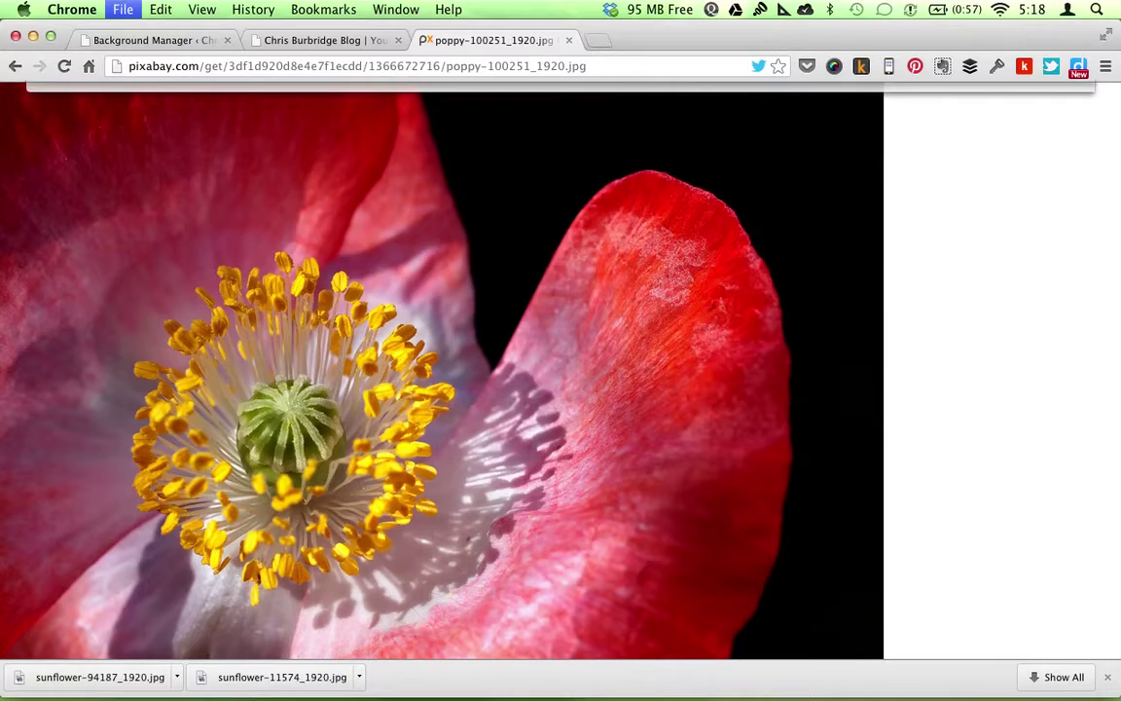
key(Return)
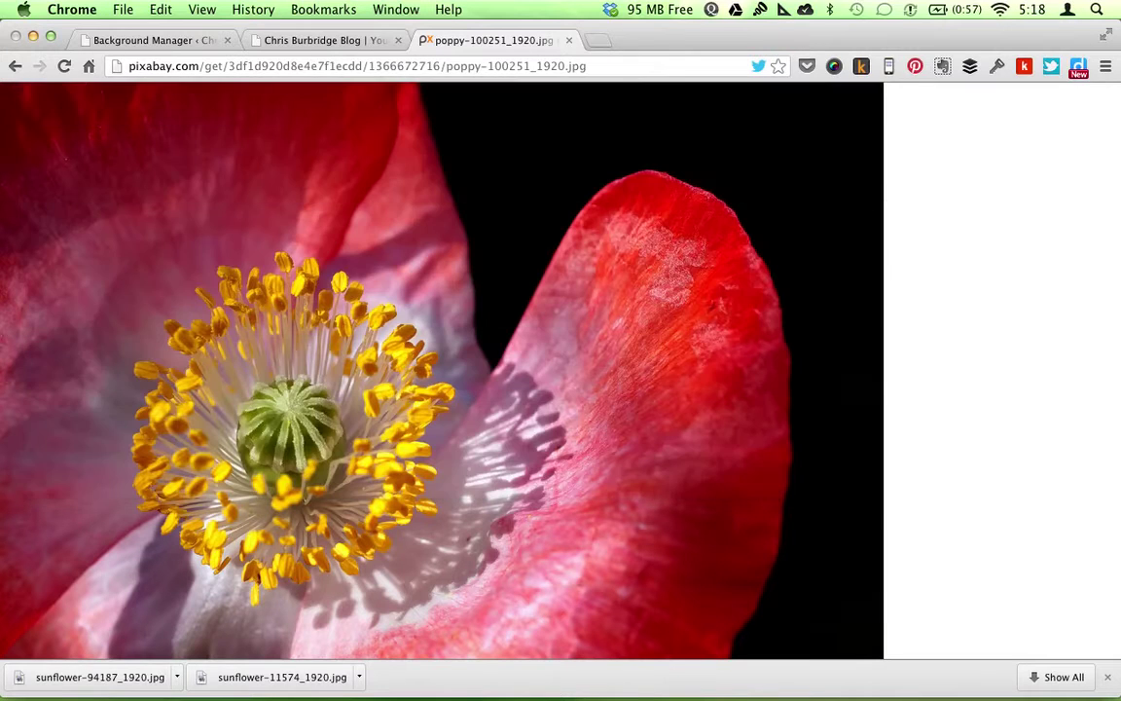
Back in Background Manager, upload the poppy and both sunflower images from the Downloads folder and save all changes.
click(155, 40)
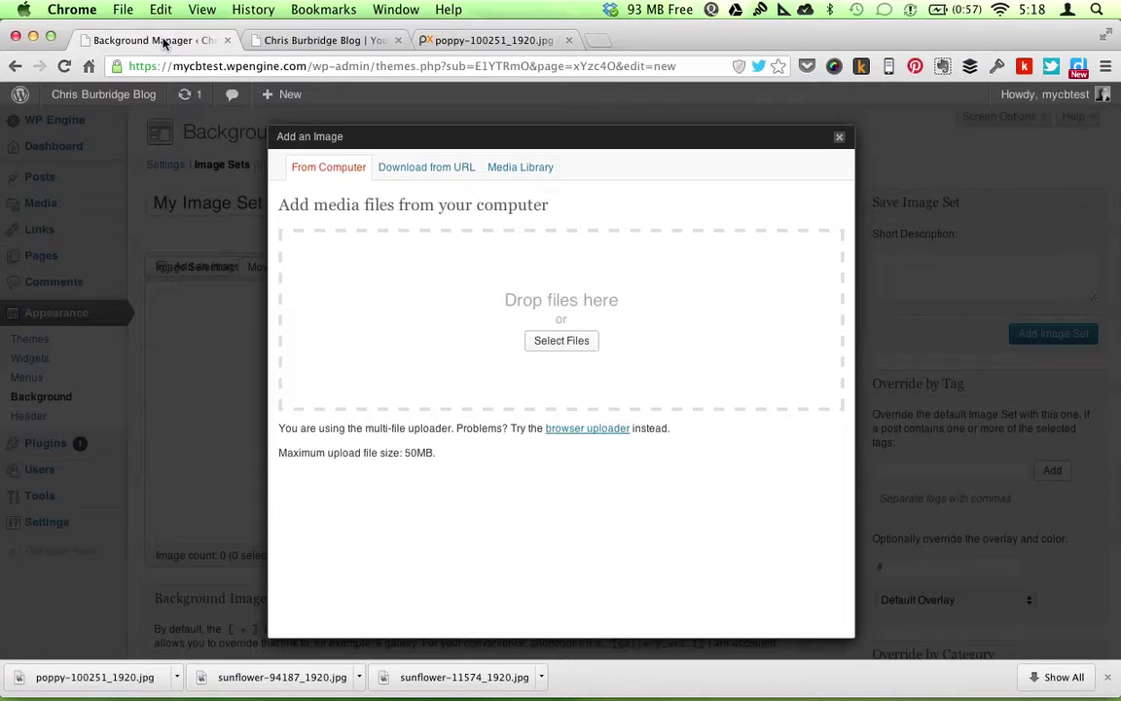
click(561, 341)
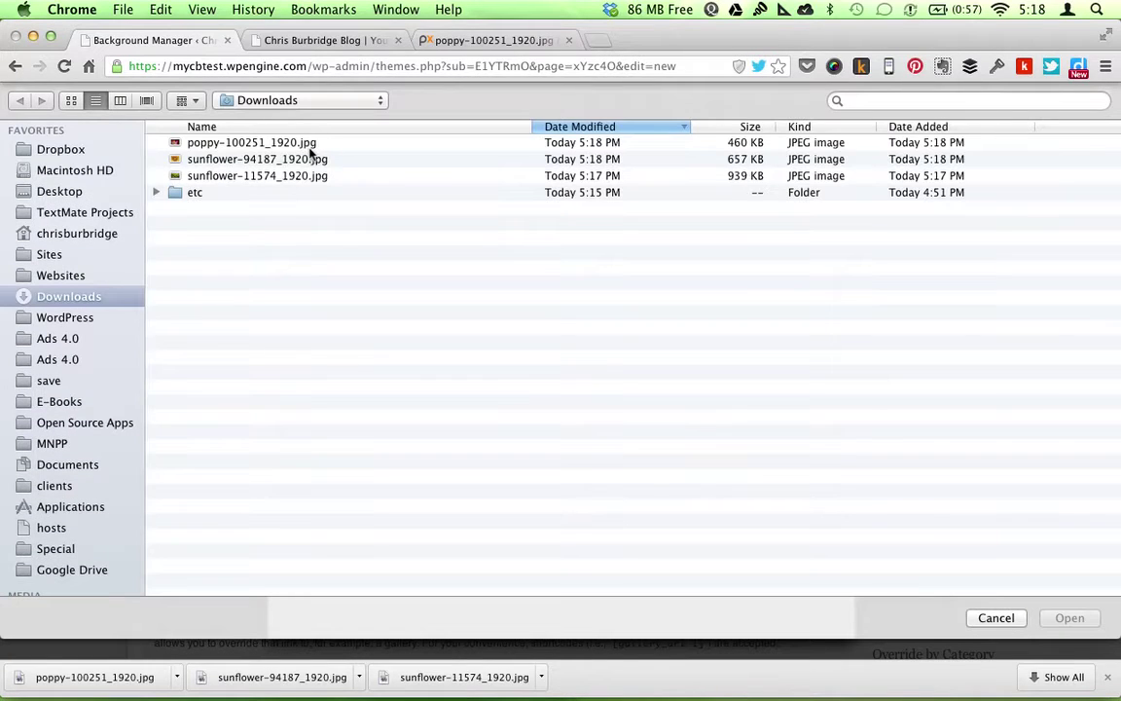
click(311, 146)
shift+click(308, 177)
key(Return)
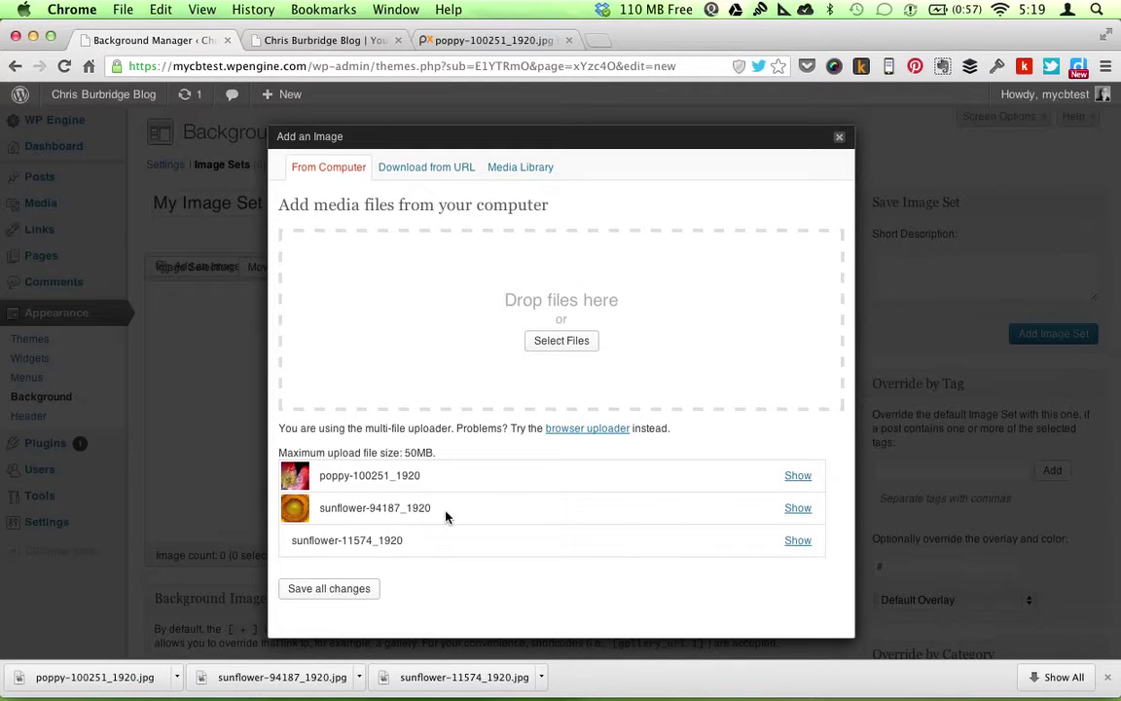
click(329, 588)
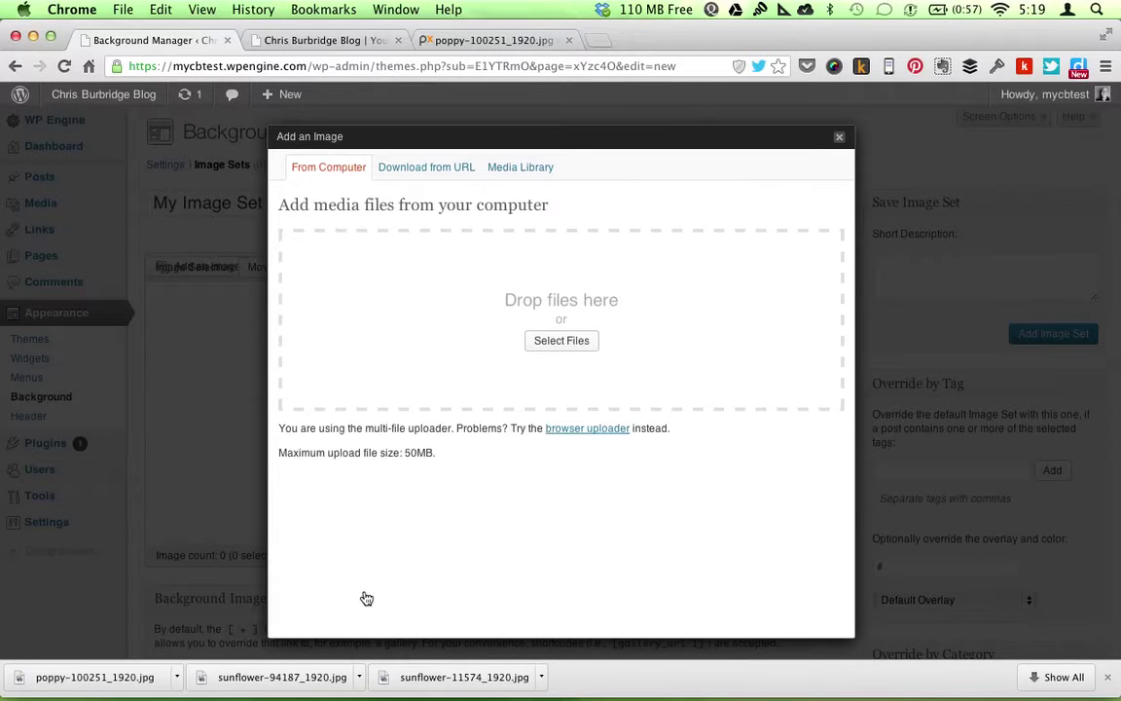
Close the image upload dialog and add the finished image set to Background Manager.
click(840, 143)
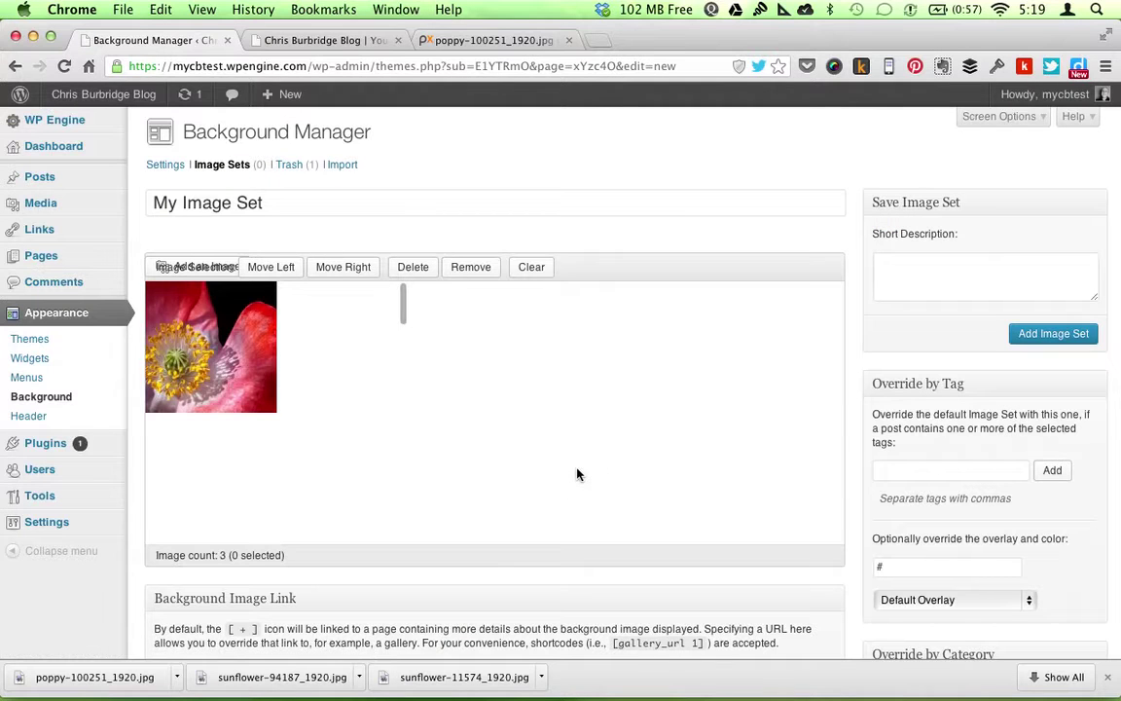
click(1033, 335)
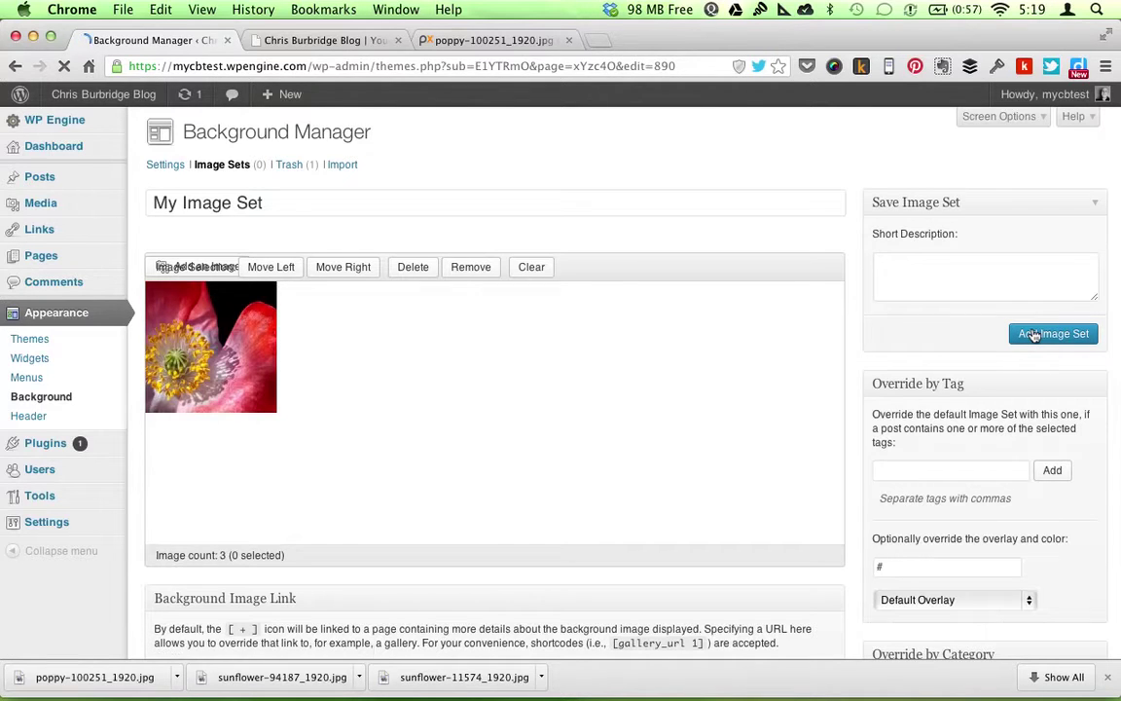
triple_click(316, 245)
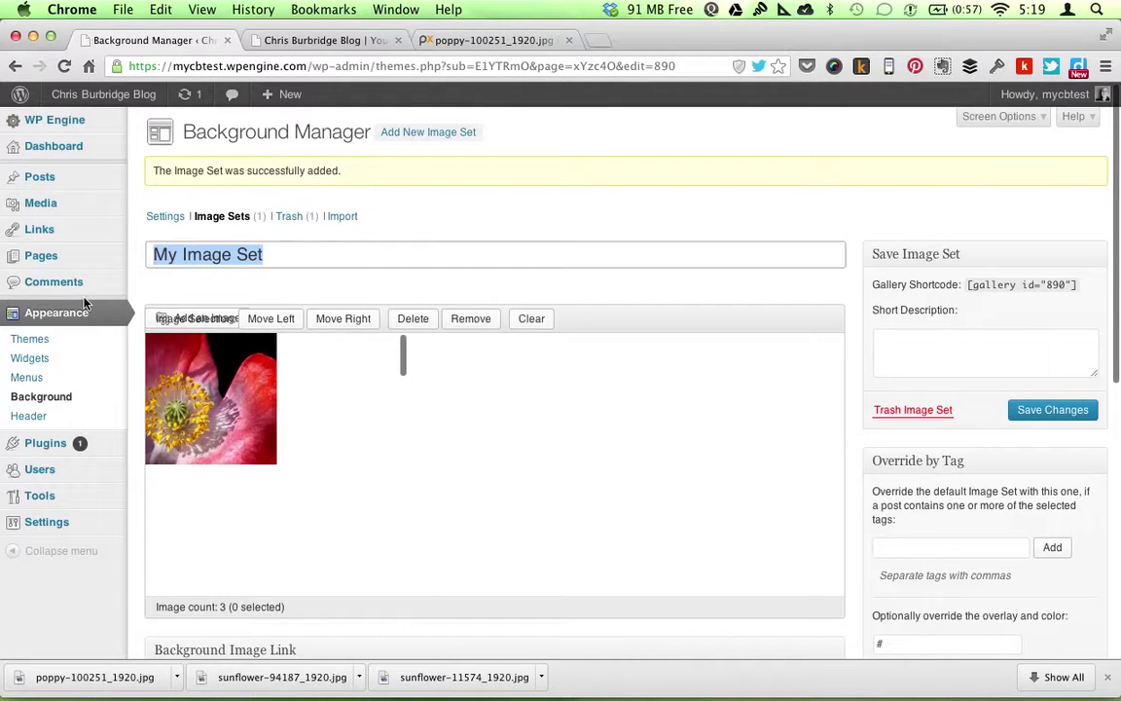
In the Background Manager settings, choose My Image Set as the background image set and set the background color to #dc9474.
click(43, 399)
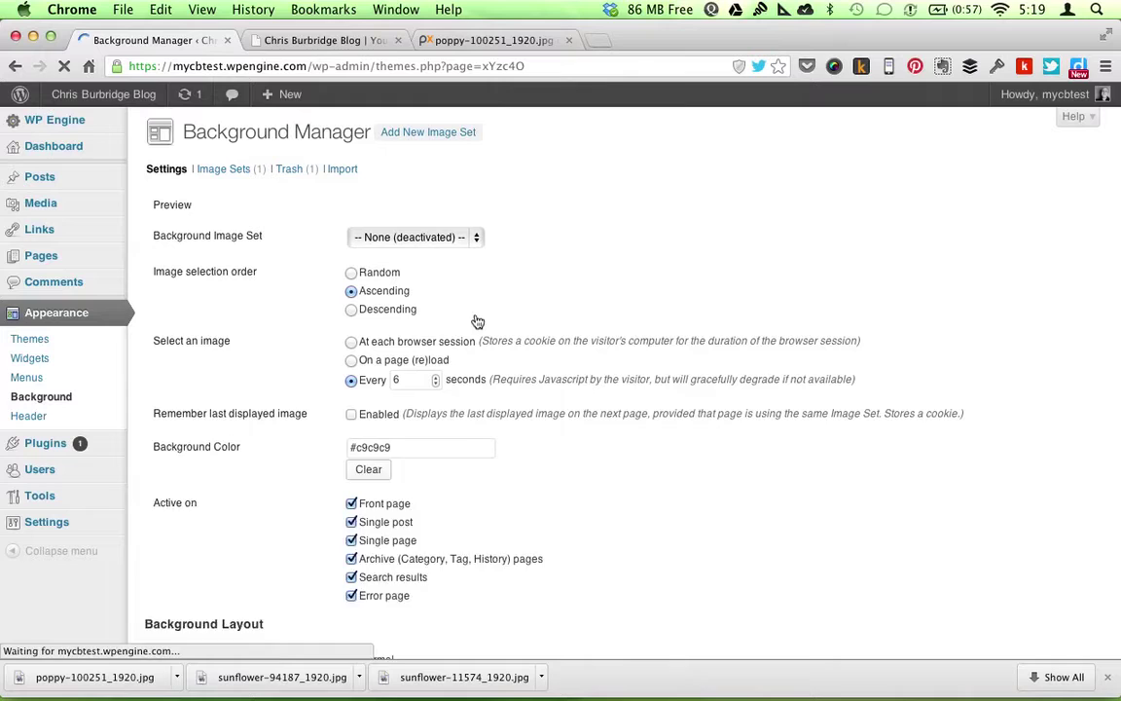
click(385, 238)
click(391, 257)
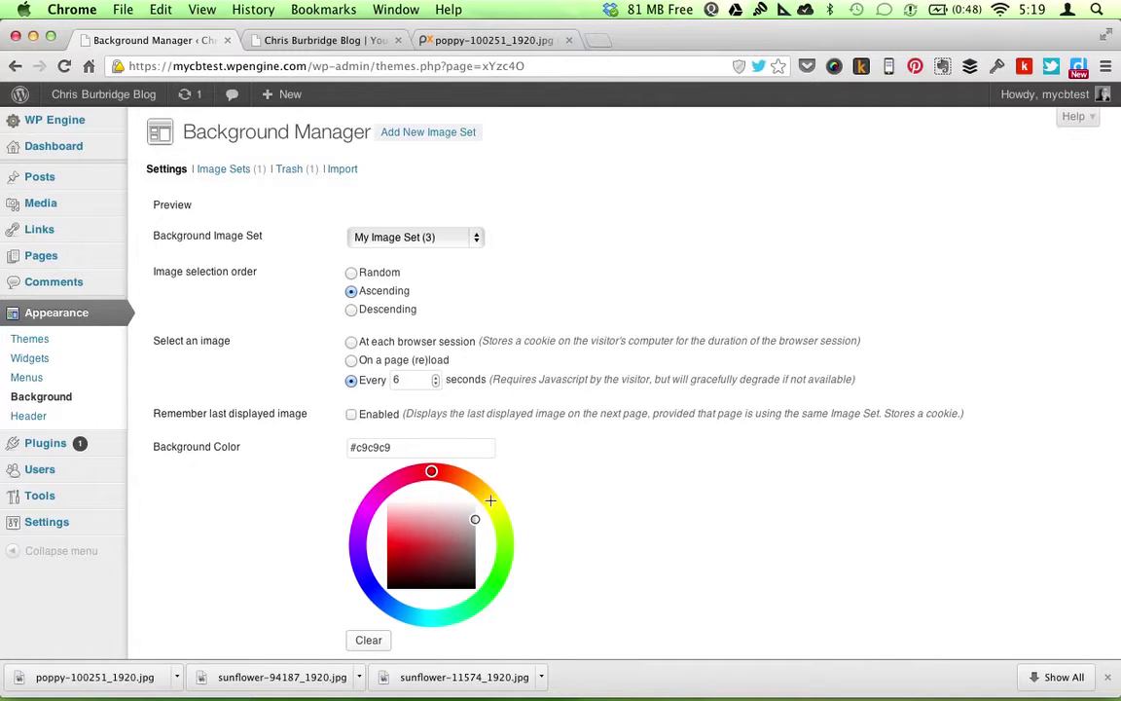
mouse_move(490, 500)
mouse_down()
mouse_move(451, 481)
mouse_move(446, 512)
mouse_move(423, 531)
mouse_up()
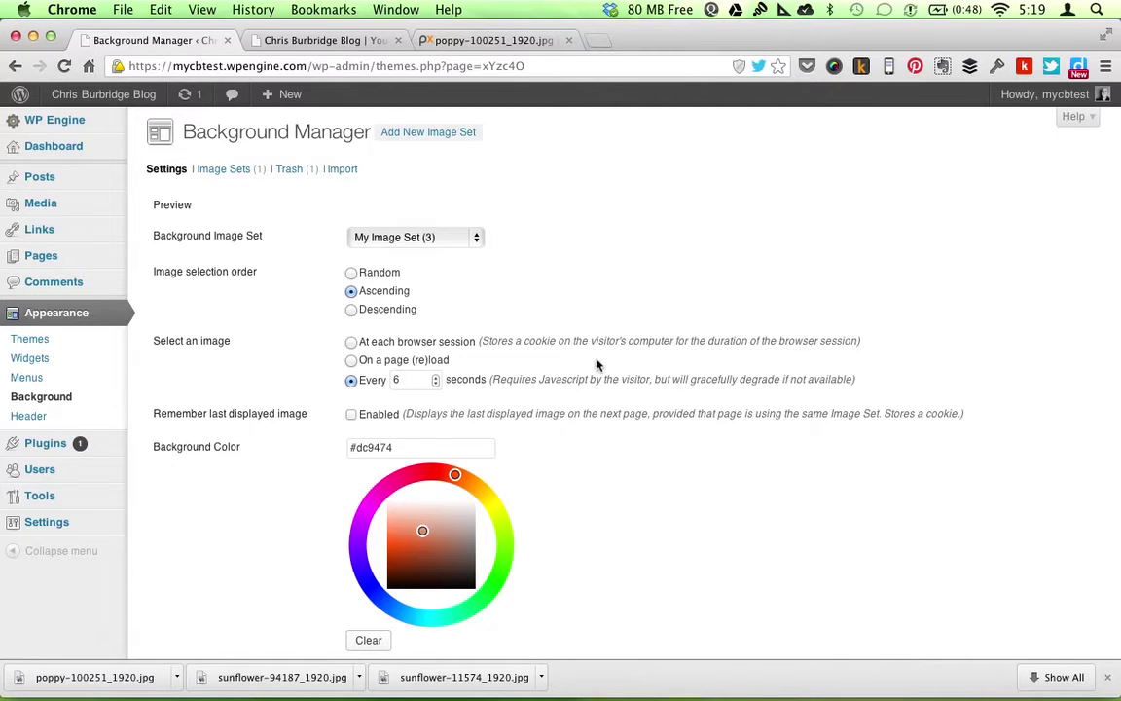
Review the remaining layout, transition and overlay settings, and reload the blog's home page to check its background.
scroll(628, 416, down, 5)
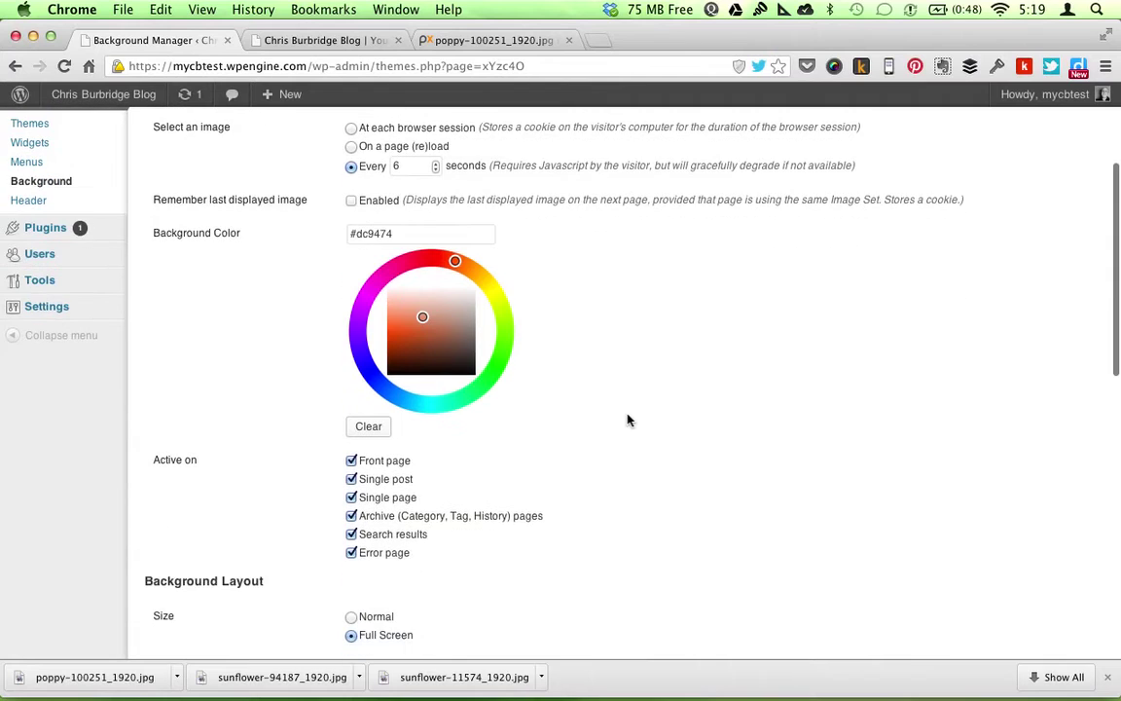
scroll(628, 421, down, 14)
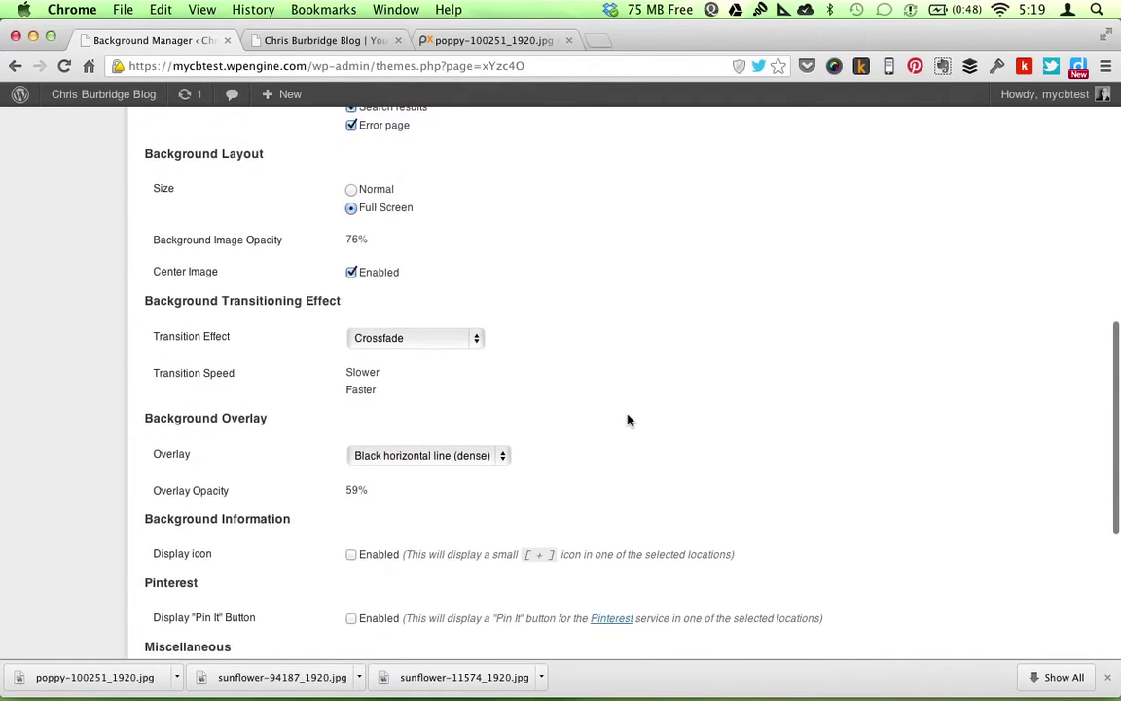
scroll(627, 420, down, 5)
scroll(627, 421, up, 4)
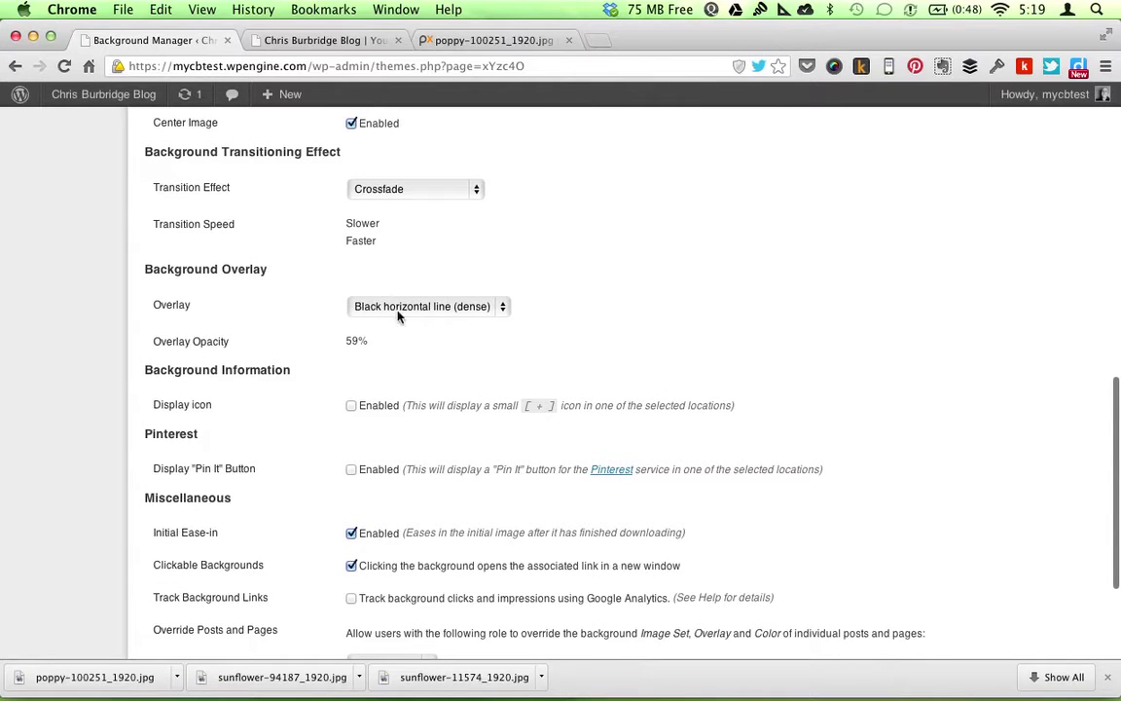
scroll(648, 339, down, 5)
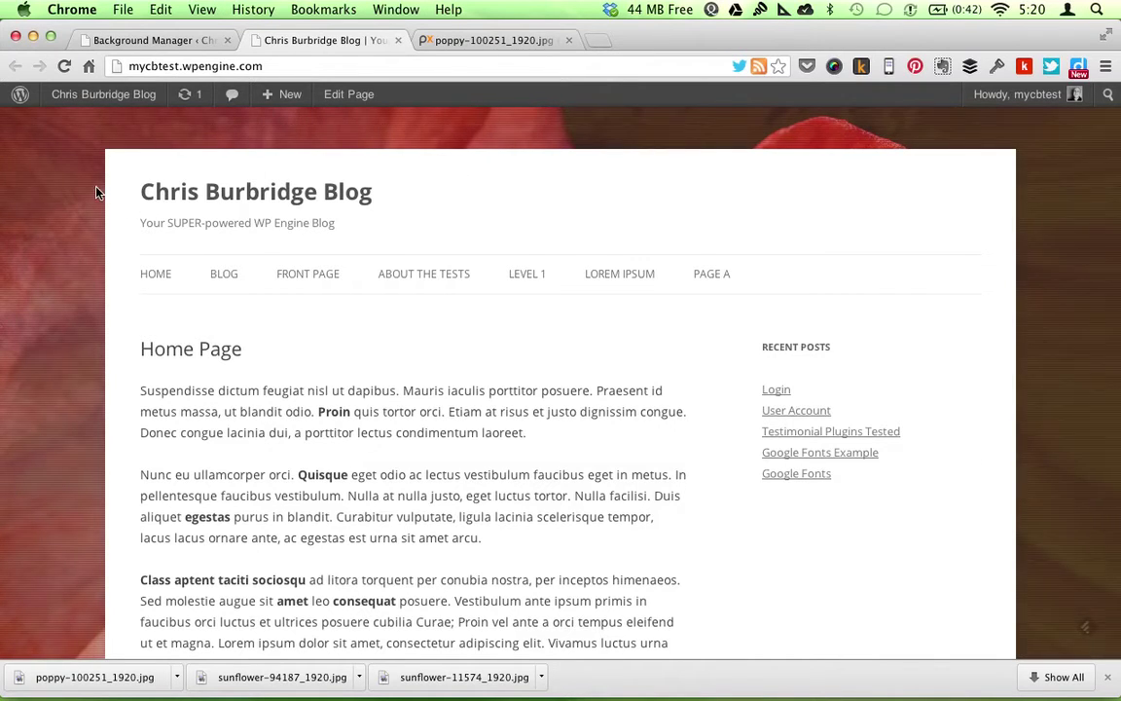
click(65, 66)
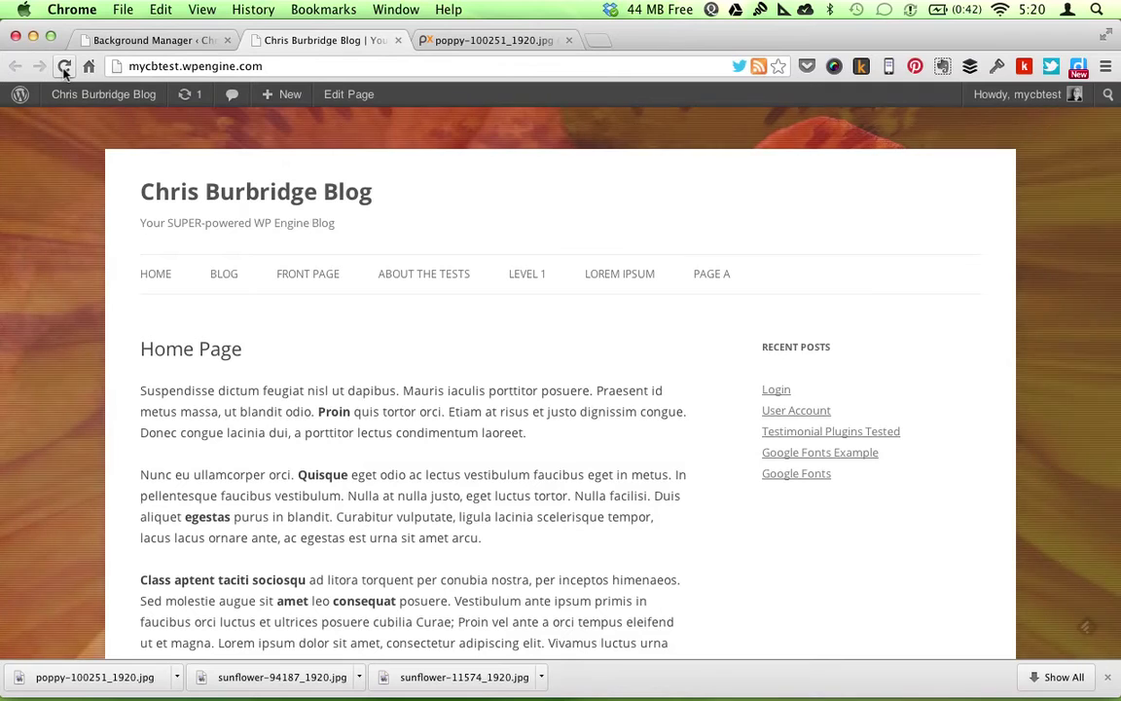